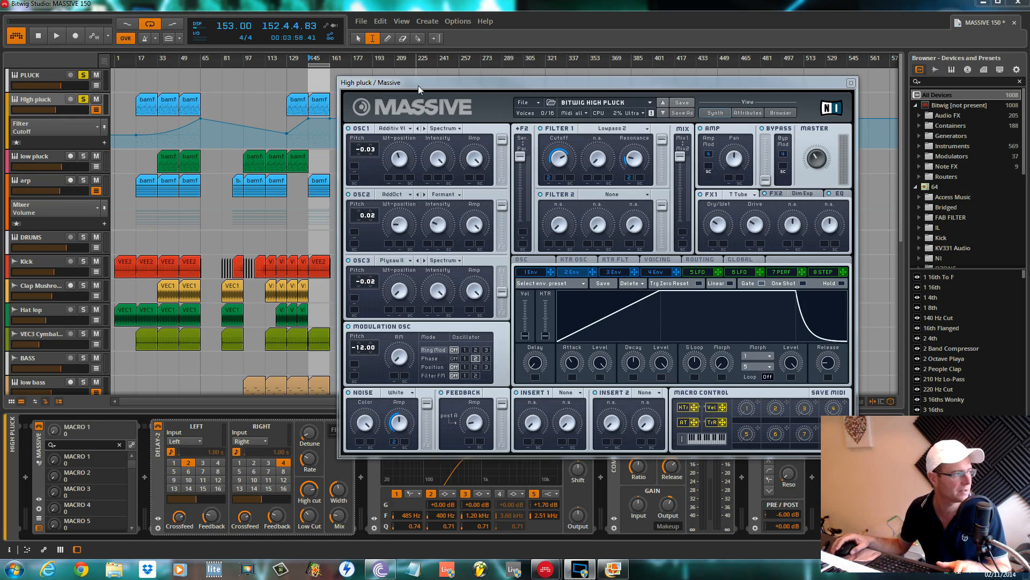
drag(420, 87, 388, 217)
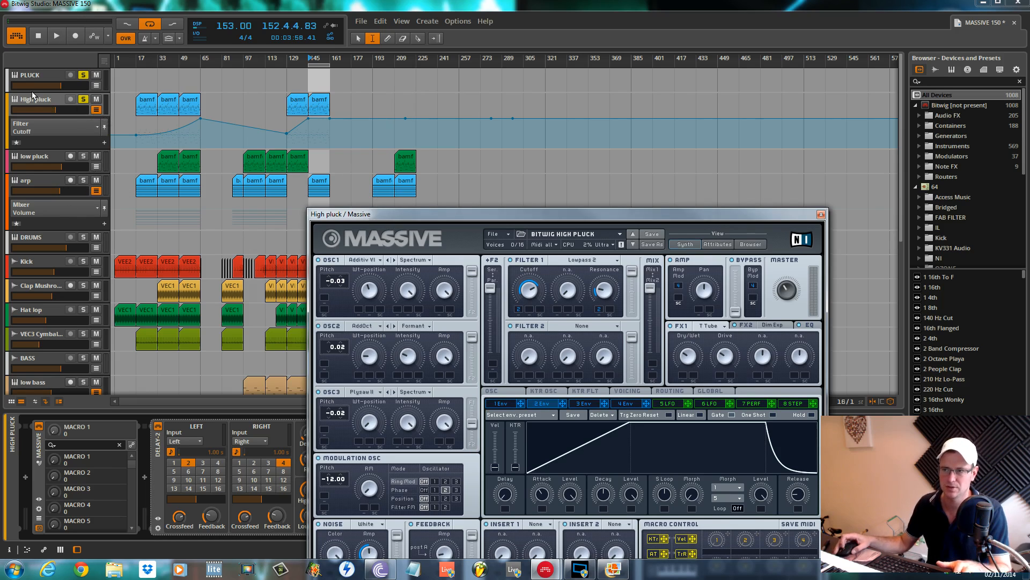
drag(457, 219, 457, 58)
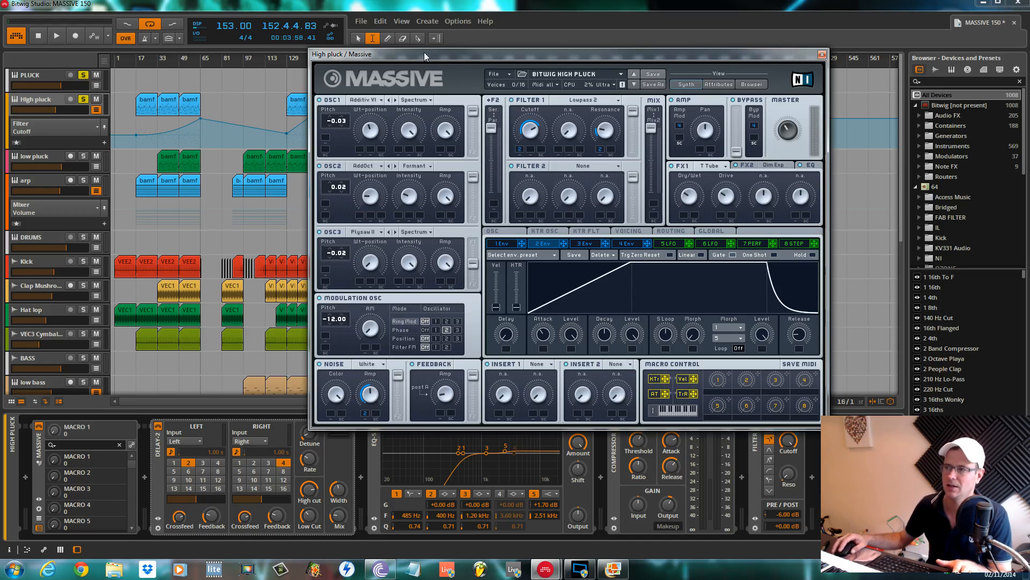
drag(425, 56, 357, 20)
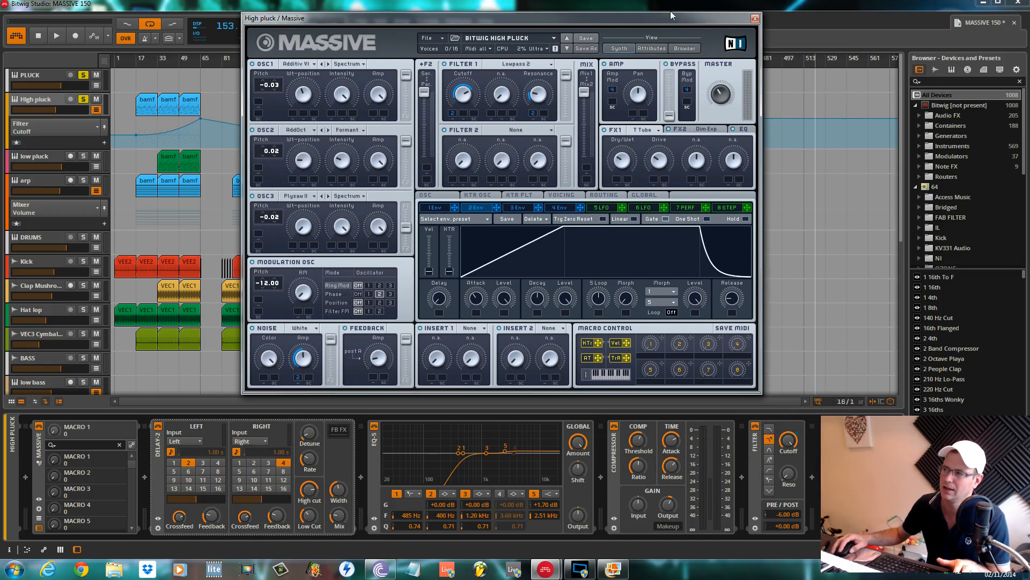
drag(640, 19, 727, 61)
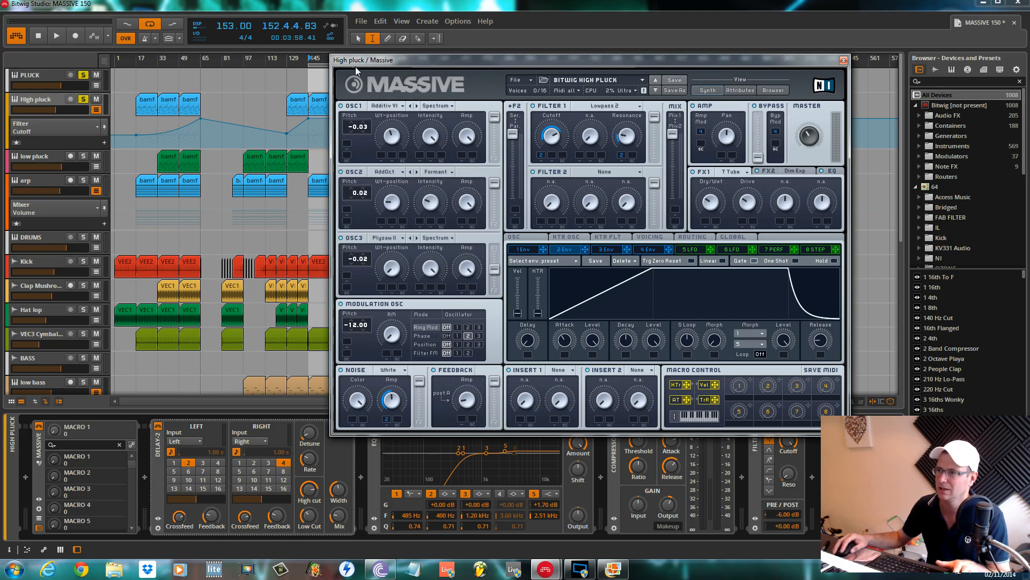
mouse_move(385, 61)
mouse_down()
mouse_move(405, 73)
mouse_move(392, 55)
mouse_up()
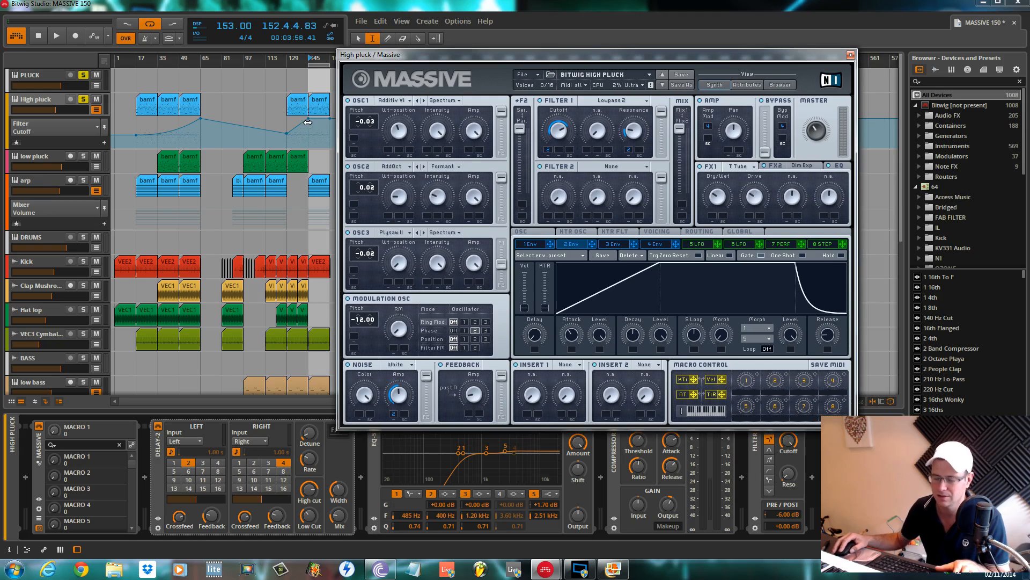
- Play the High pluck patch and look through Massive's Voicing, OSC and Routing pages, ending on Voicing
key(space)
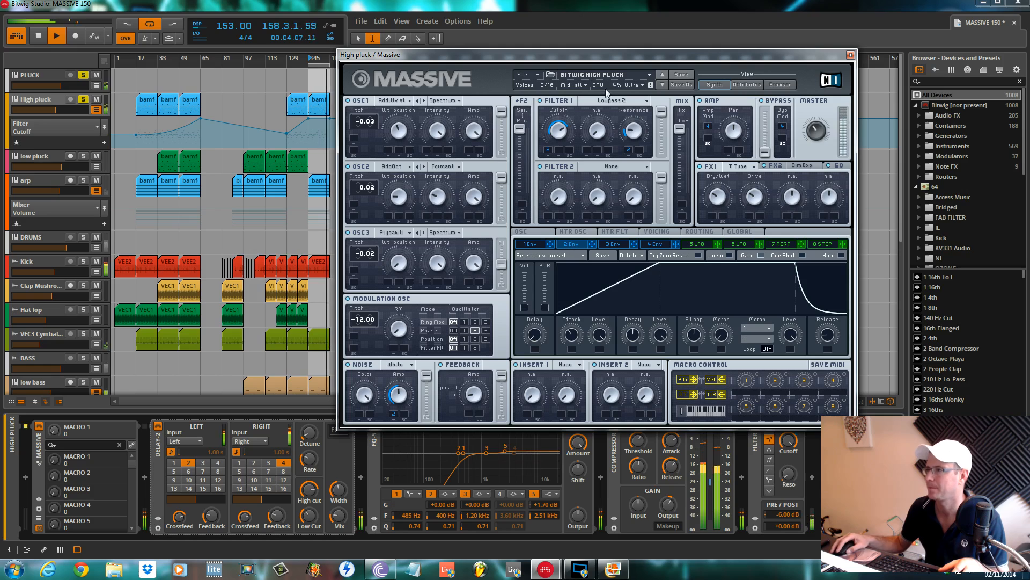
drag(616, 56, 611, 47)
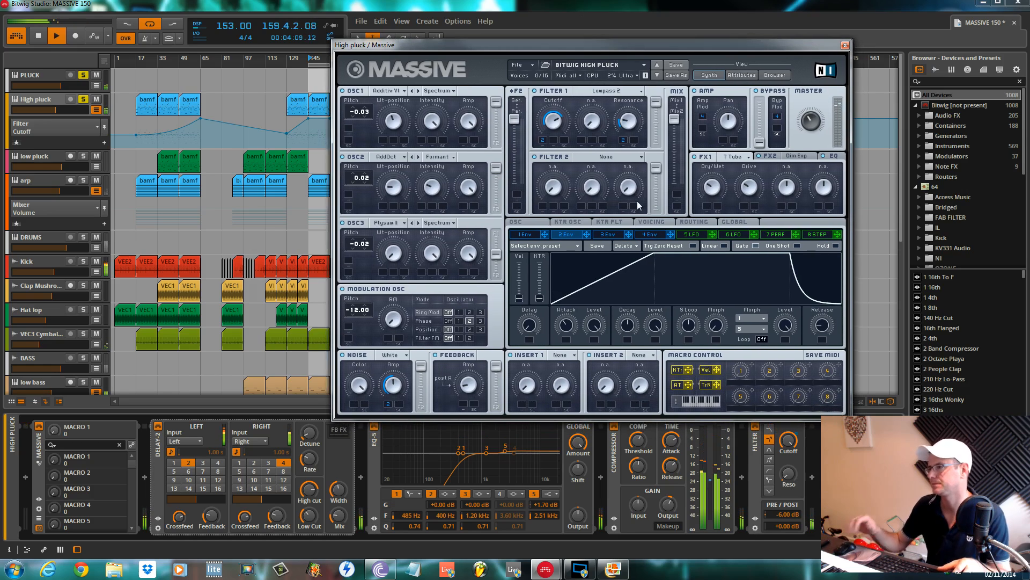
click(663, 223)
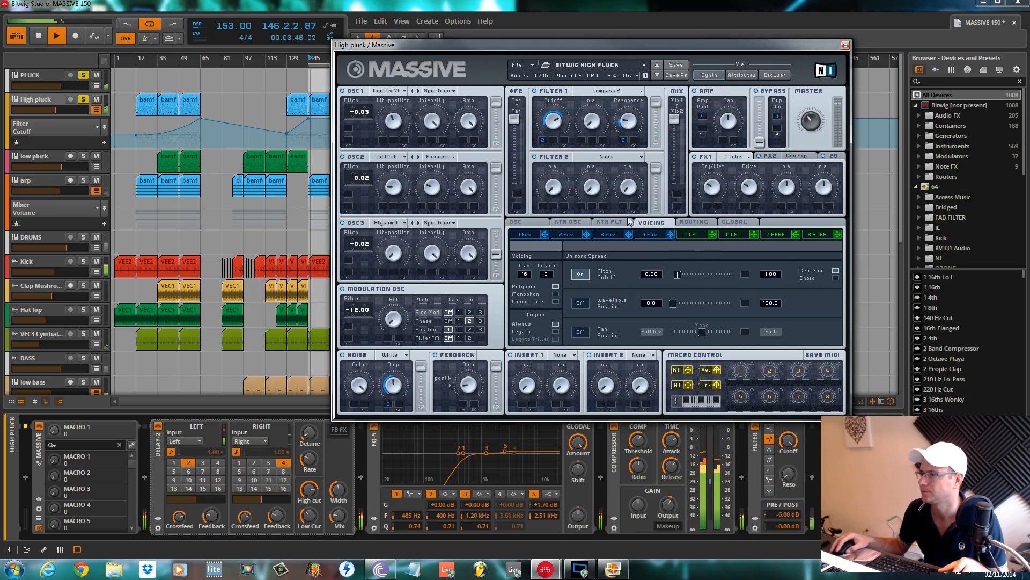
click(533, 219)
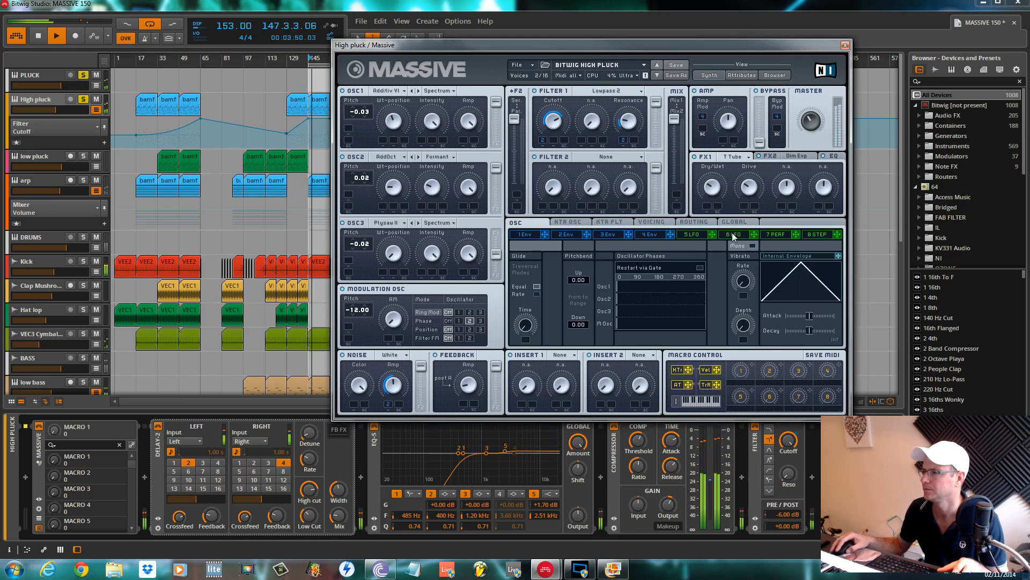
click(703, 223)
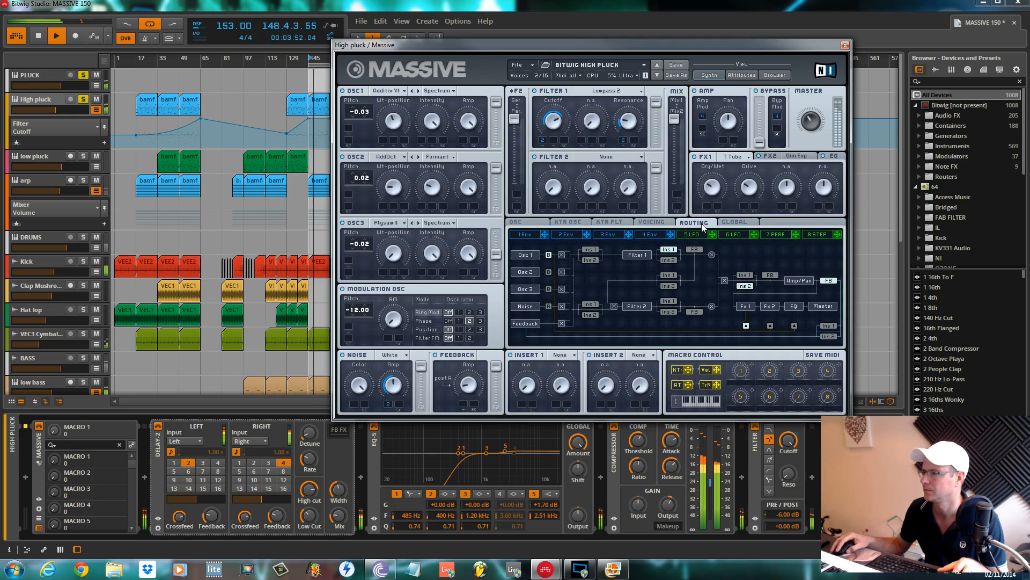
click(651, 221)
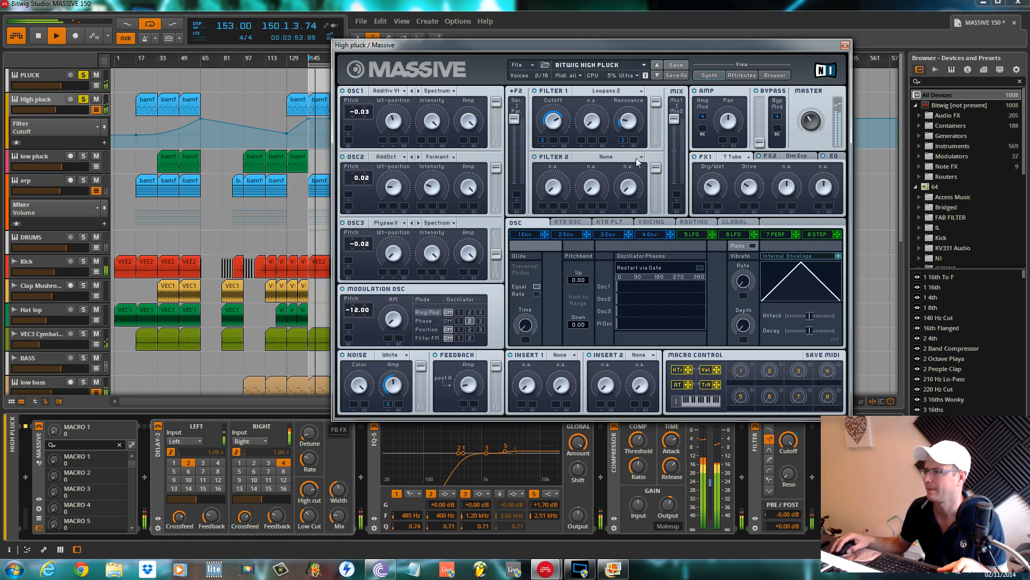
click(654, 218)
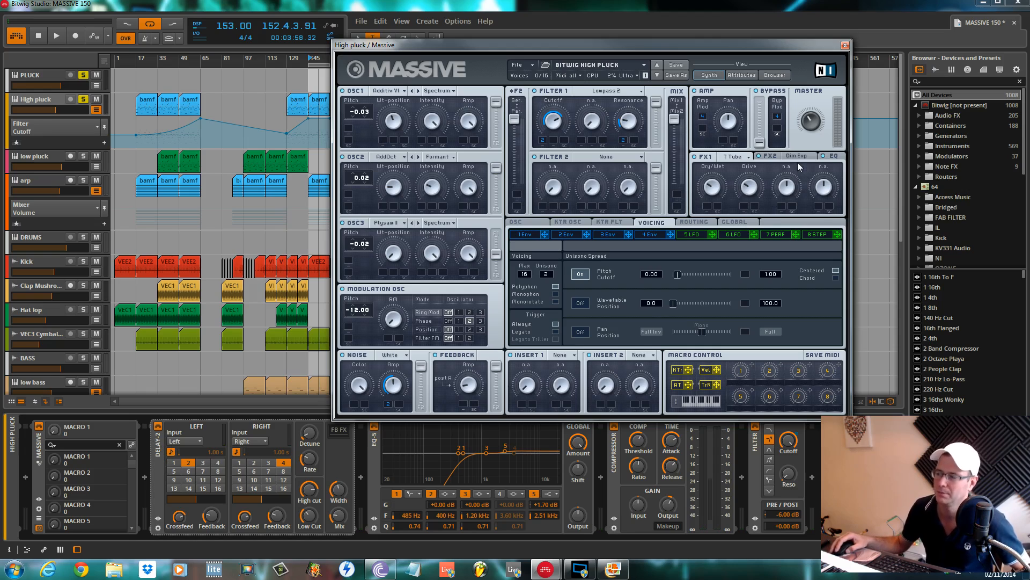
- Switch off the Delay-2 device on the High pluck track and play the patch without delay
click(158, 426)
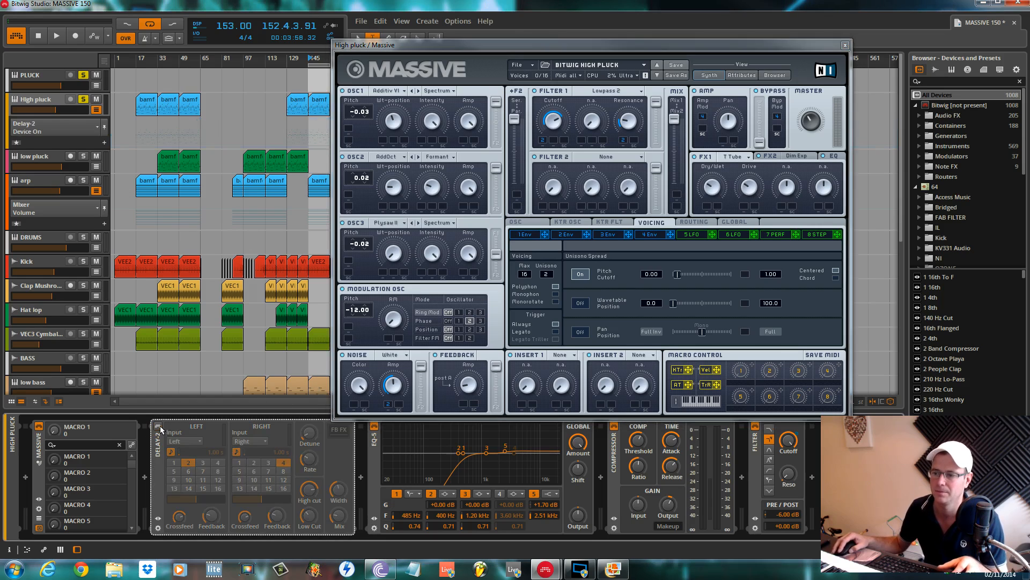
key(space)
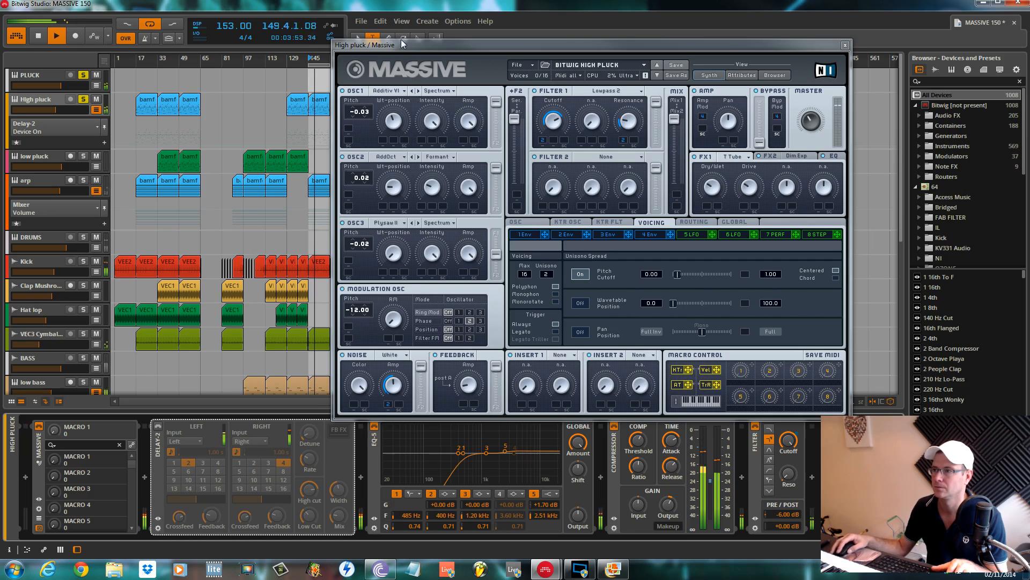
drag(390, 46, 350, 46)
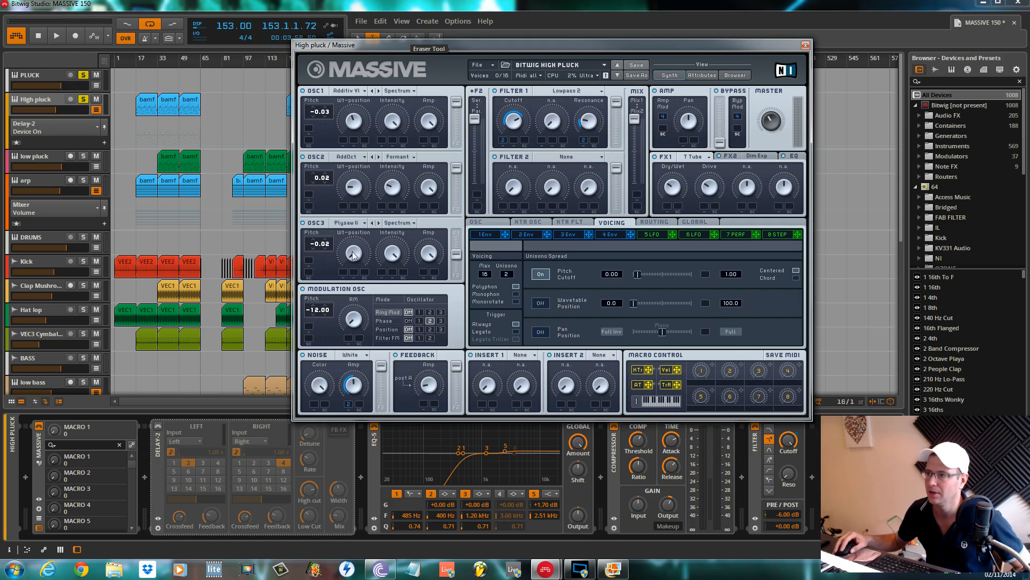
- Start a new sound in Massive and choose the Additivmix VI wavetable for oscillator 1
click(494, 68)
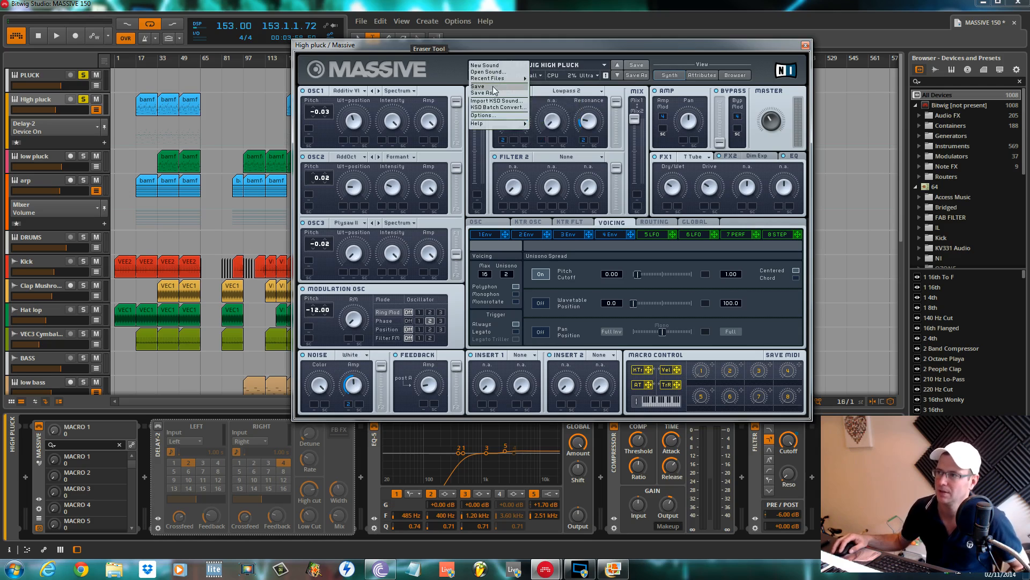
click(498, 72)
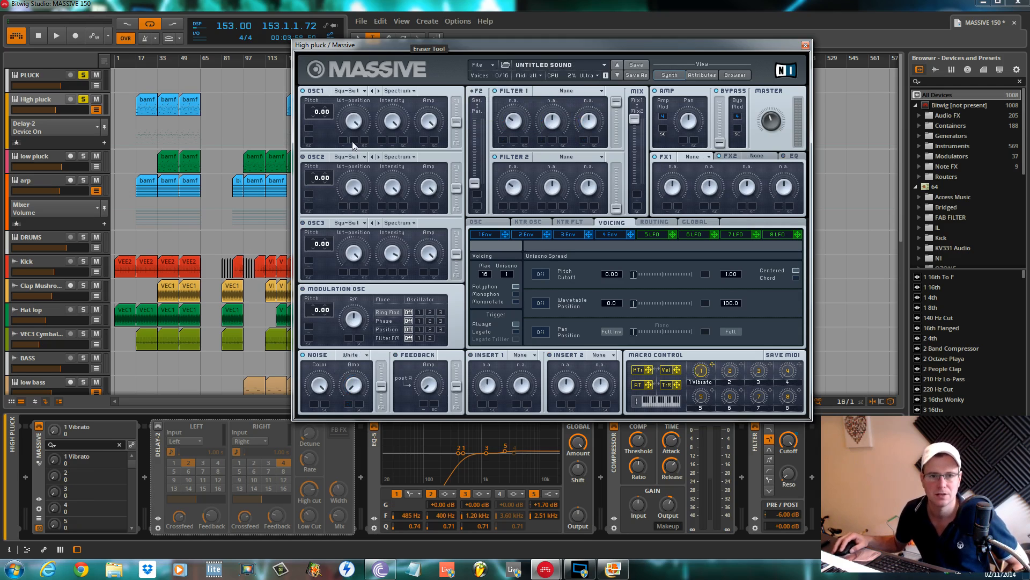
click(354, 91)
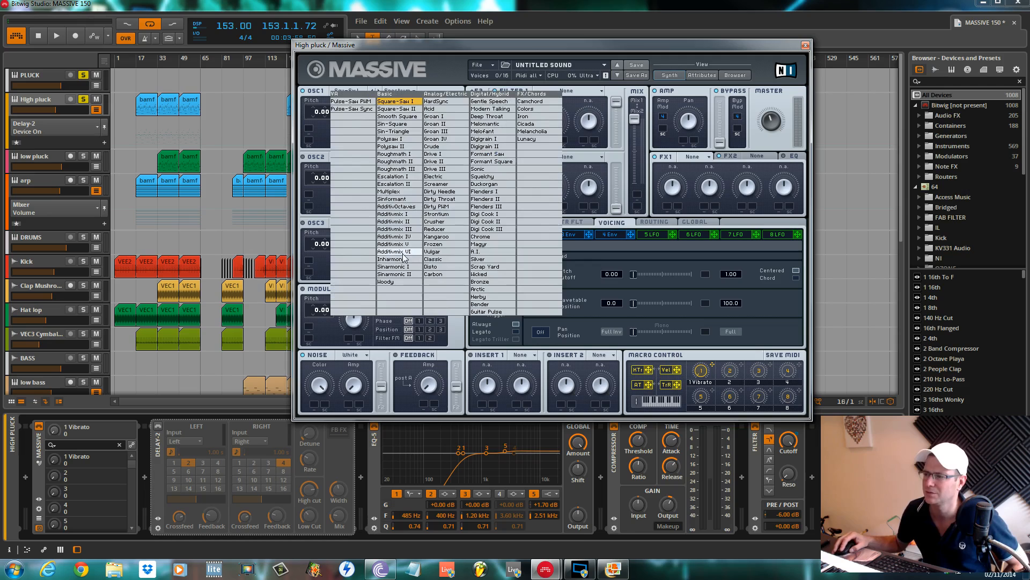
click(396, 252)
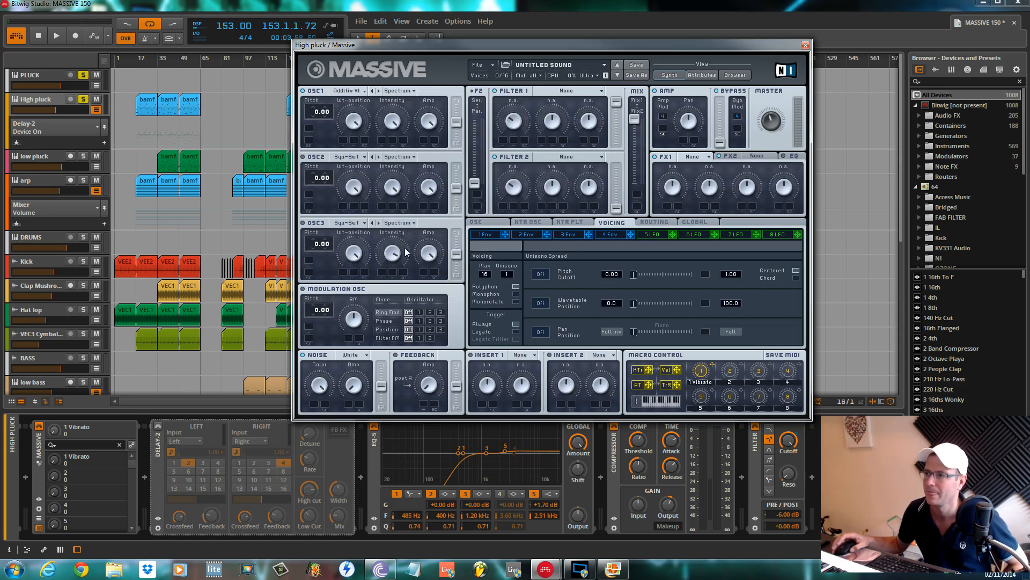
- Set oscillator 1's wavetable position to about 0.36 while listening to playback
click(354, 123)
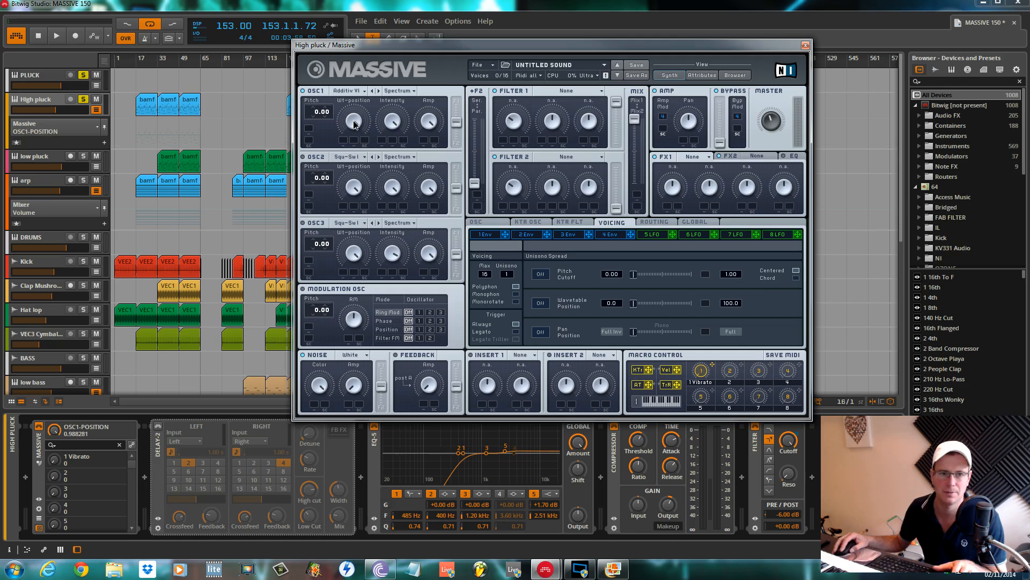
key(space)
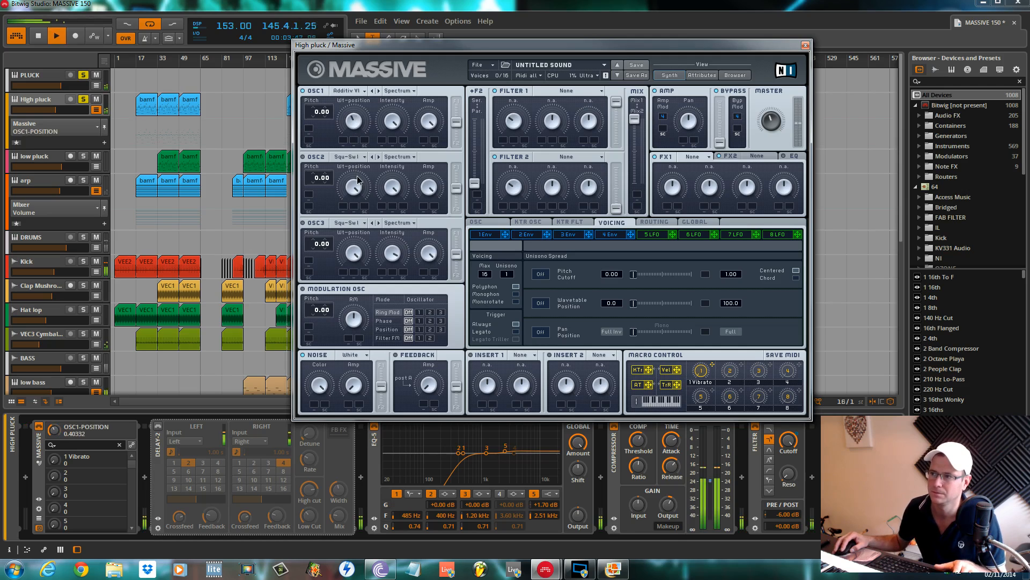
drag(354, 123, 358, 185)
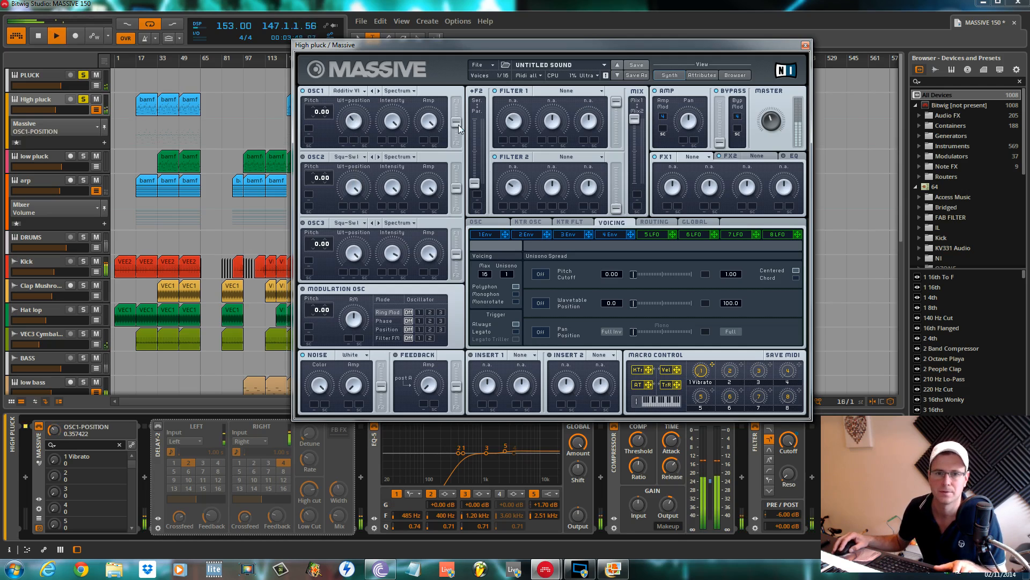
- Route oscillator 1 fully to Filter 1, set its pitch to -0.03 and stop playback
drag(459, 127, 457, 105)
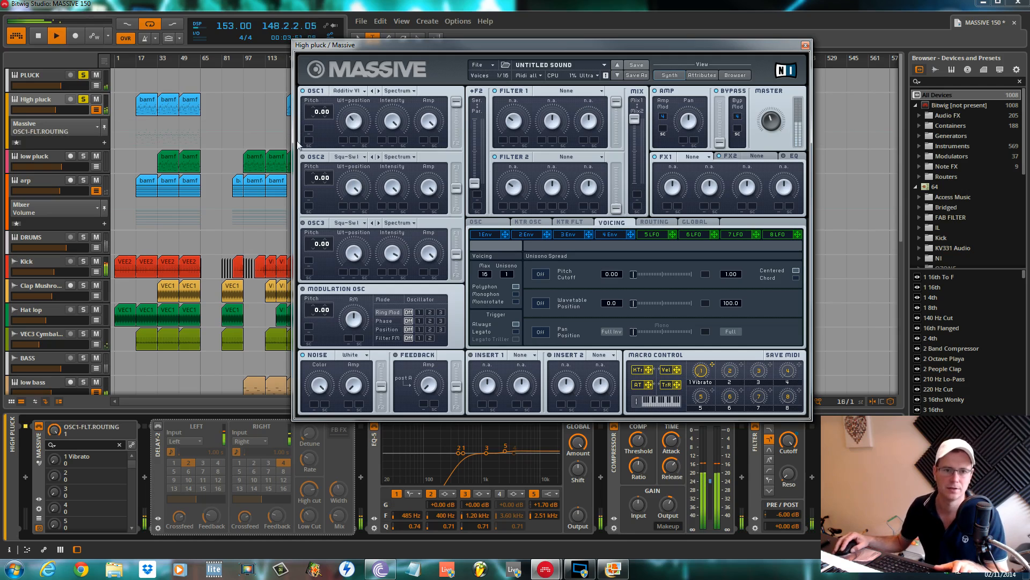
drag(322, 111, 322, 115)
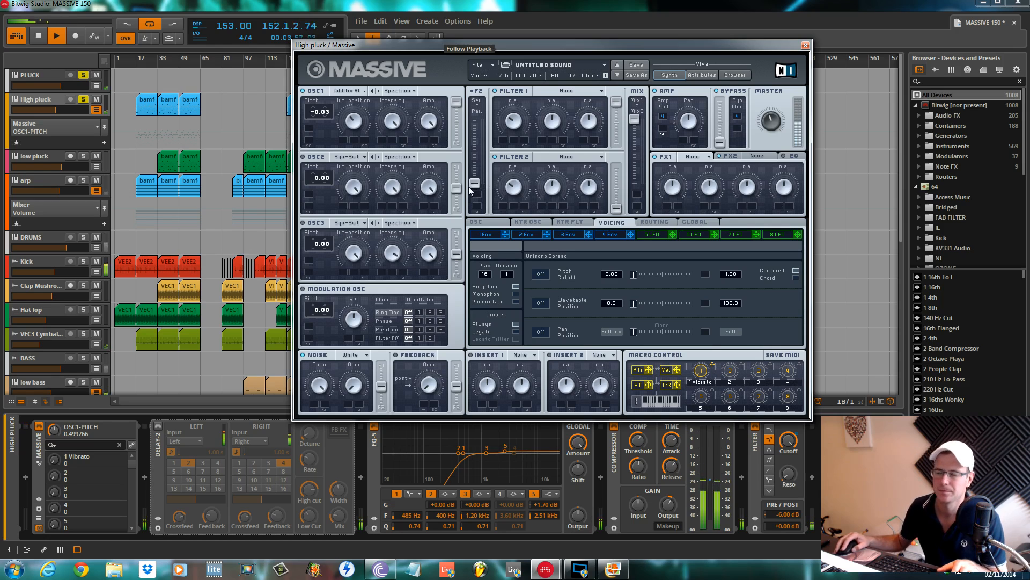
key(space)
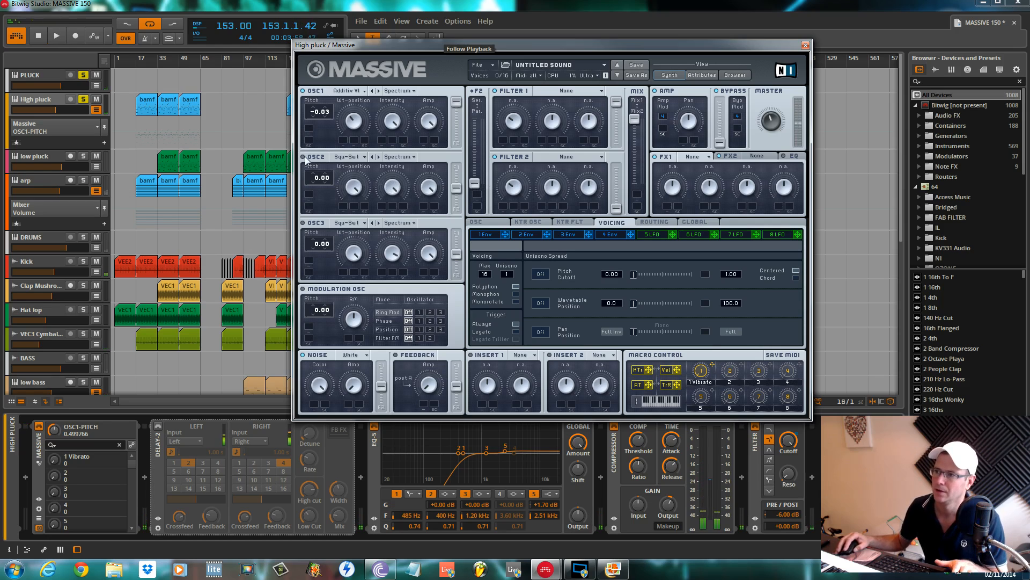
- Give oscillator 2 the AdditivOctaves wavetable, a pitch of 0.03 and a wavetable position of about 0.18
click(348, 157)
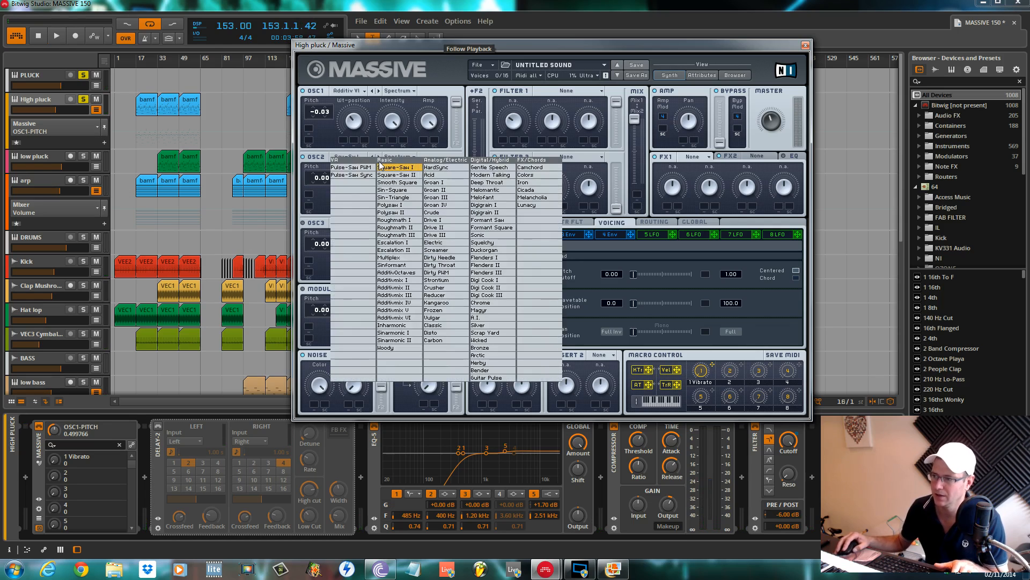
click(397, 273)
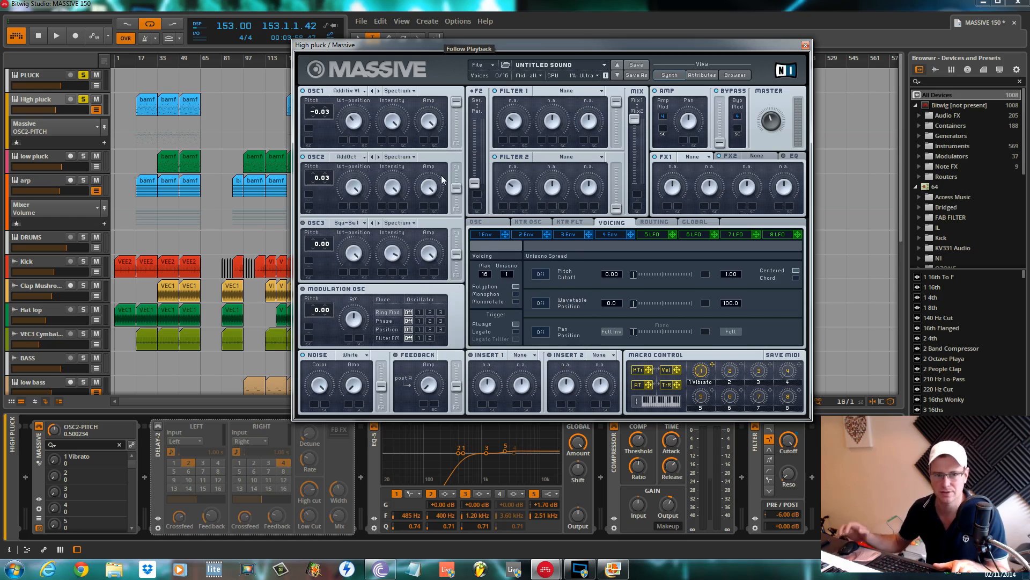
click(356, 186)
key(space)
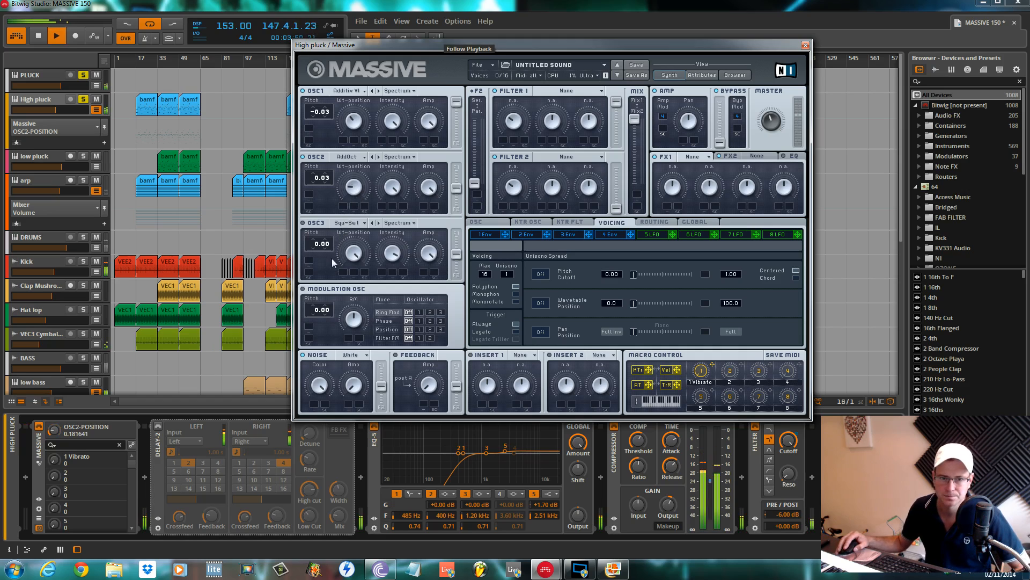
- Set oscillator 2's intensity to about 0.27 and route it fully to Filter 1, then stop playback
click(392, 186)
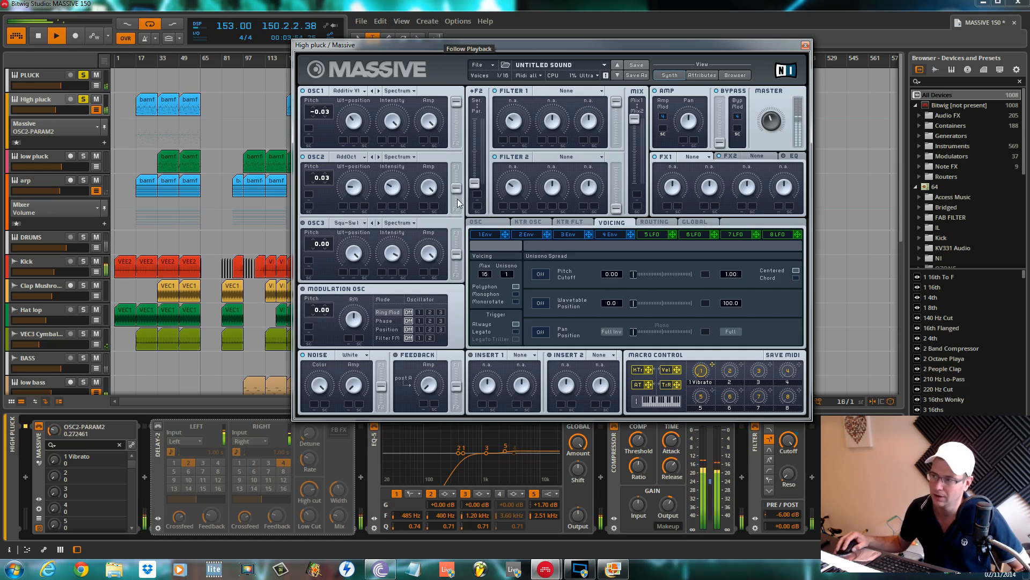
drag(456, 188, 457, 167)
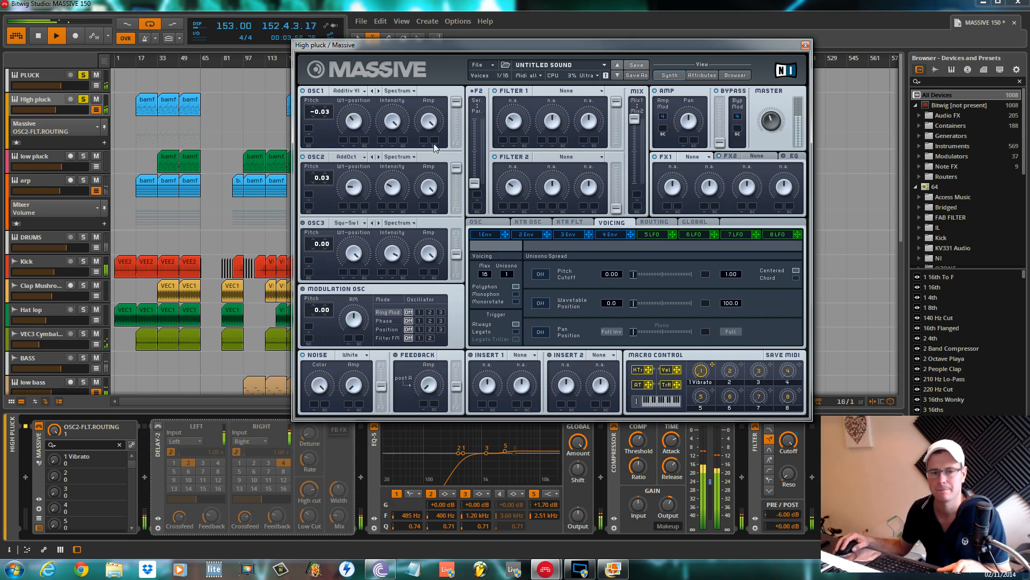
key(space)
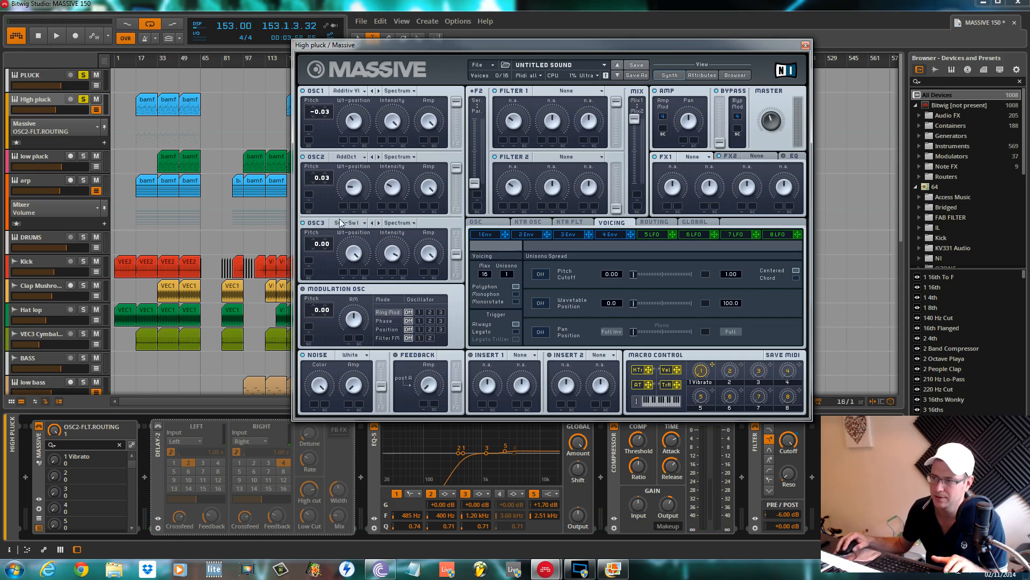
- Give oscillator 3 the Polysaw II wavetable, a pitch of -0.06, a wavetable position of 0 and an intensity of 1
click(353, 224)
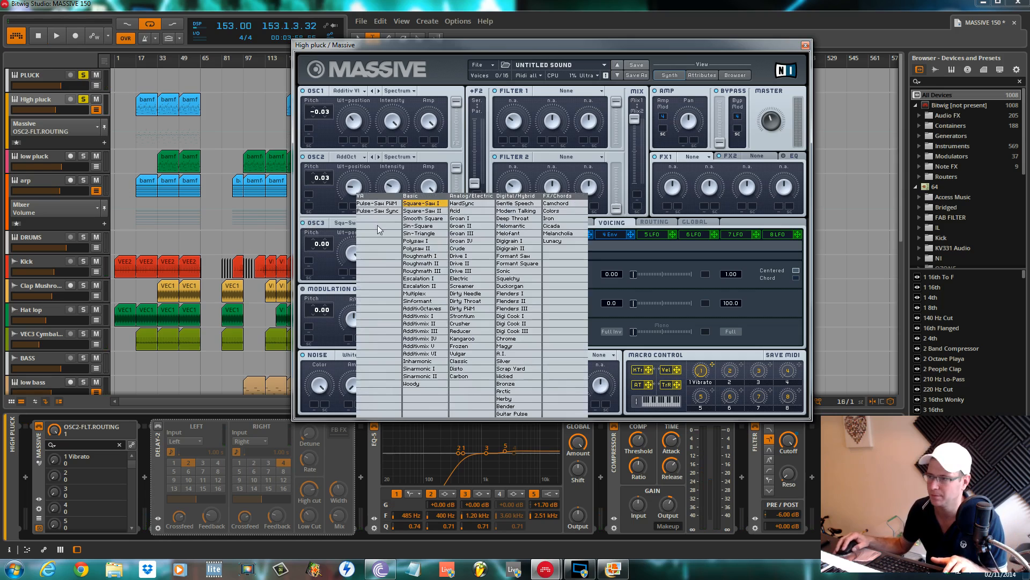
click(435, 249)
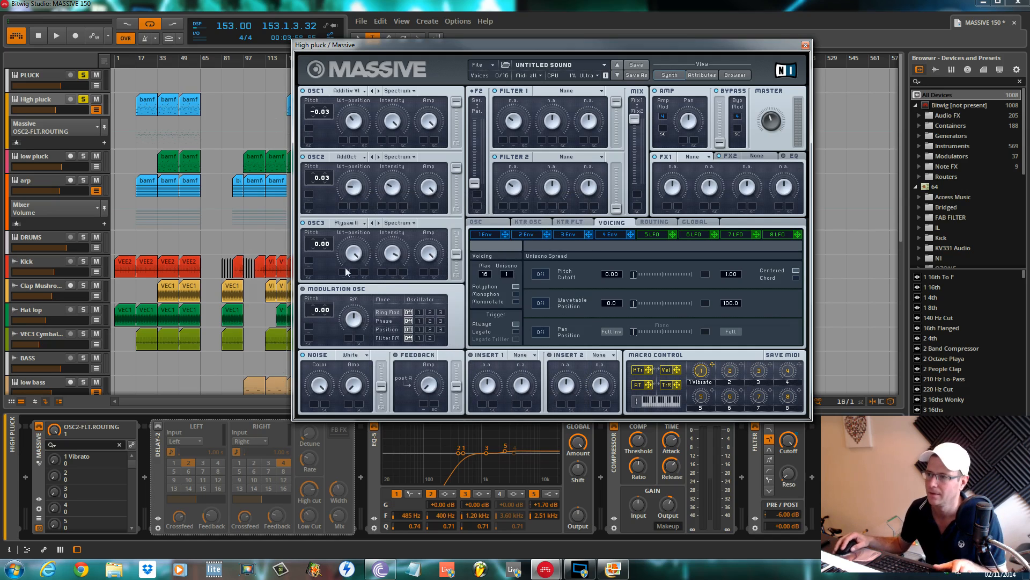
click(356, 254)
drag(321, 245, 364, 358)
key(space)
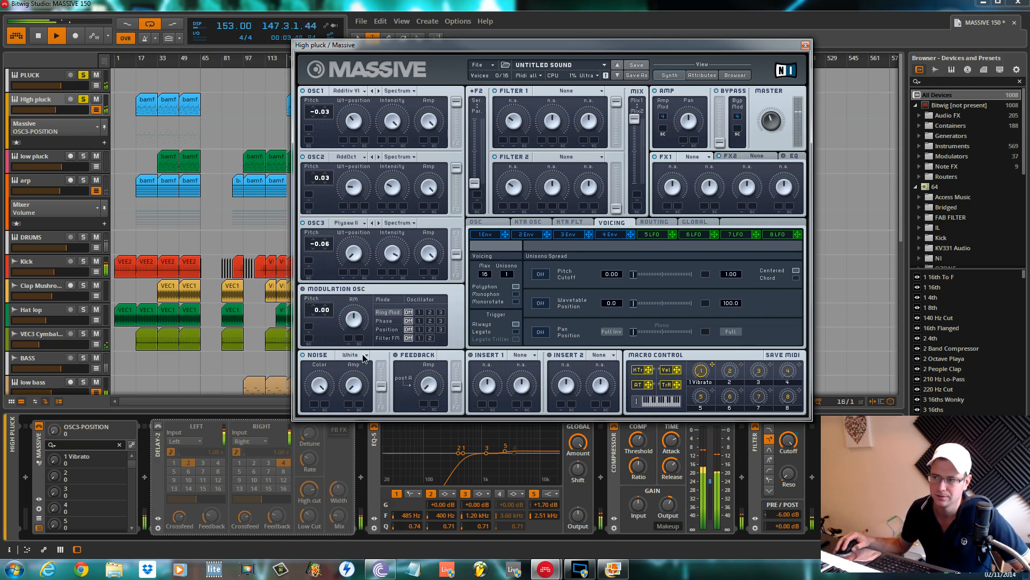
drag(392, 259, 396, 170)
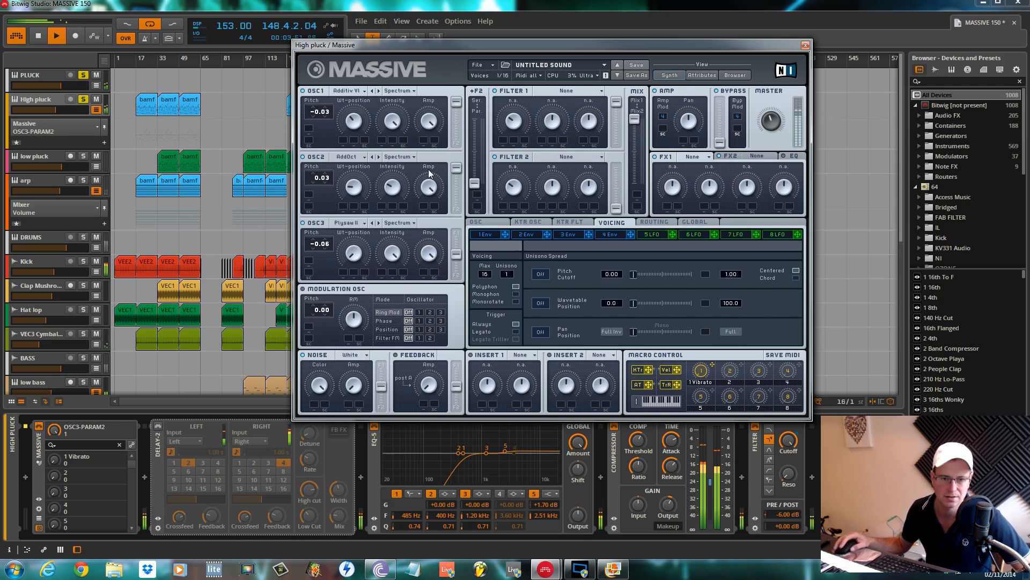
- Route oscillator 3 fully to Filter 1 and stop playback
drag(457, 254, 441, 41)
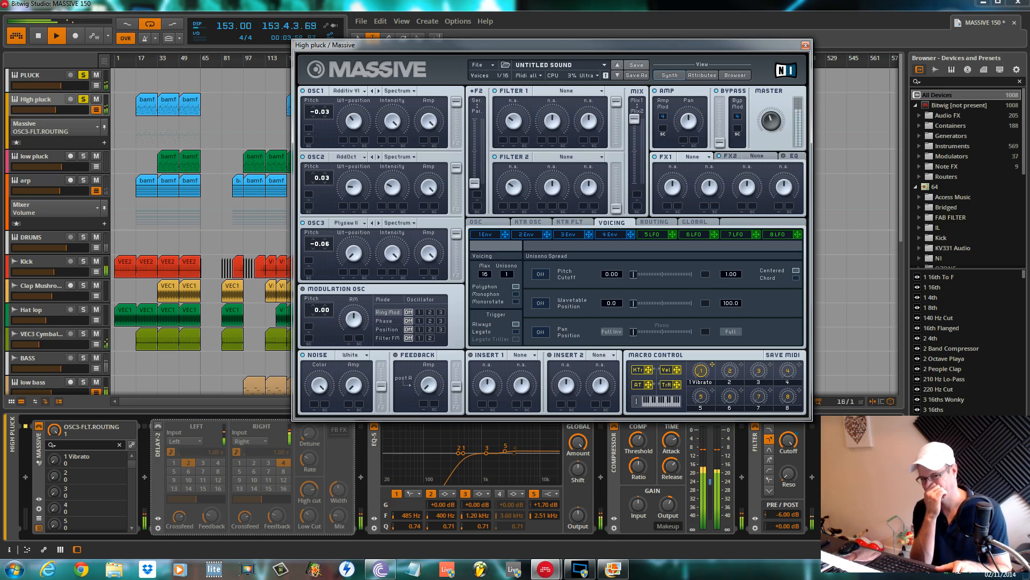
key(space)
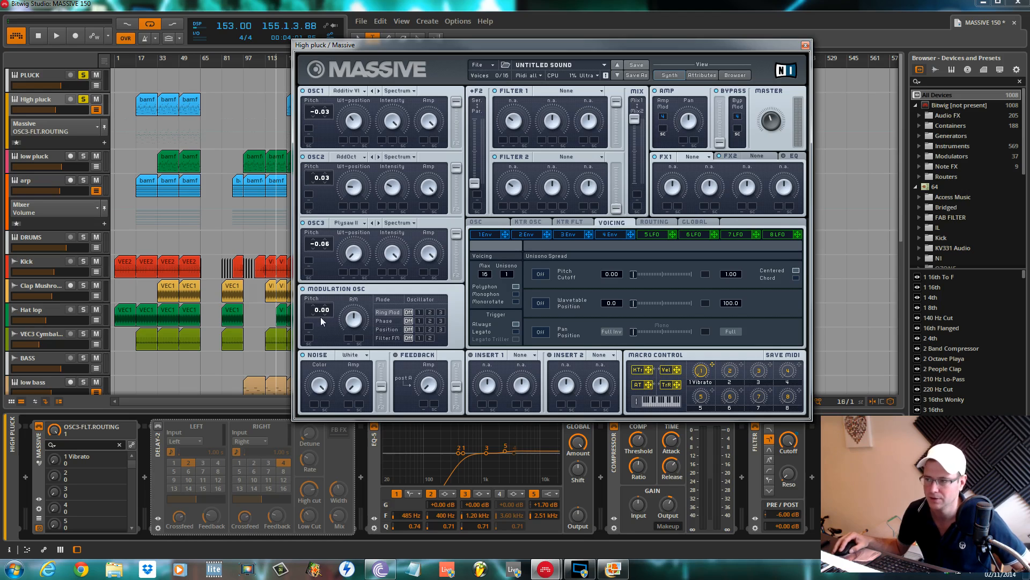
- Set the modulation oscillator's pitch to -12.00 and apply phase modulation to oscillator 2 with an amount of about 0.20
drag(311, 312, 311, 321)
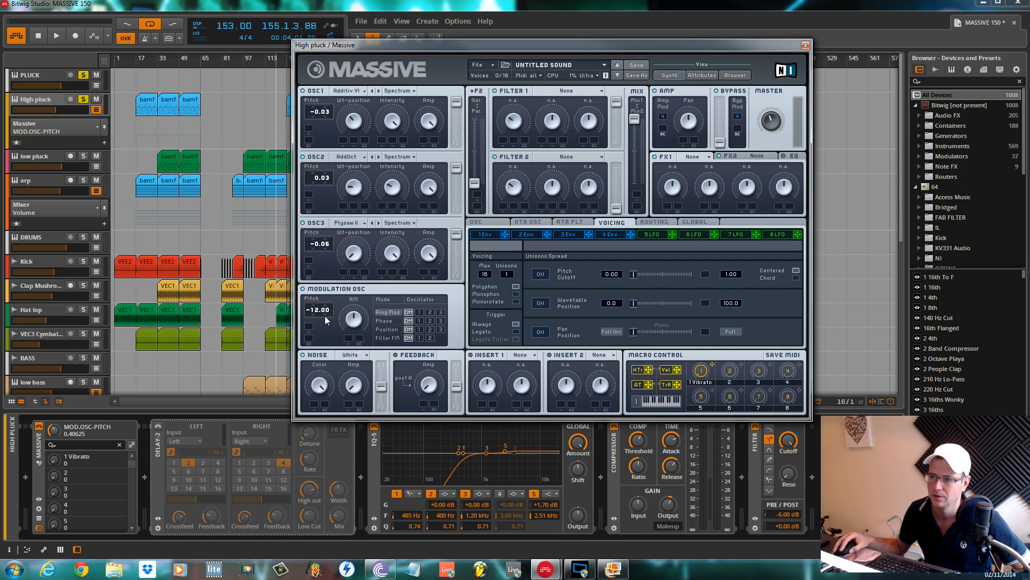
click(430, 320)
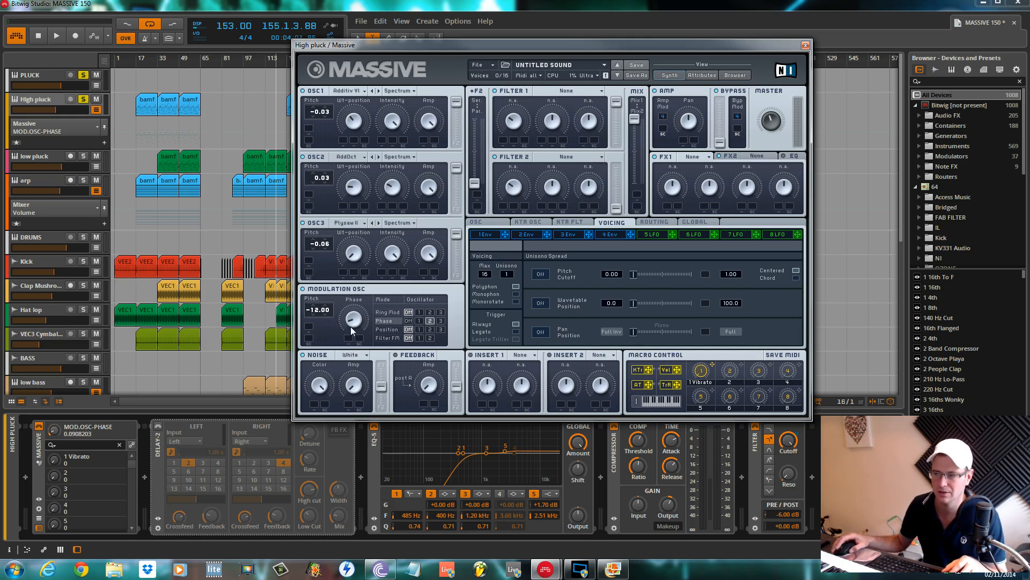
key(space)
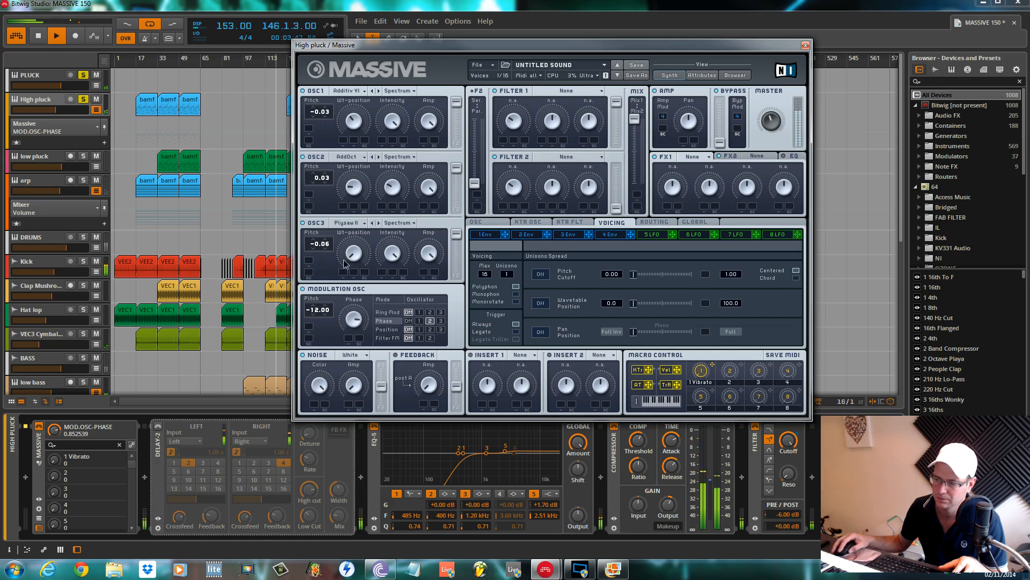
drag(344, 263, 346, 317)
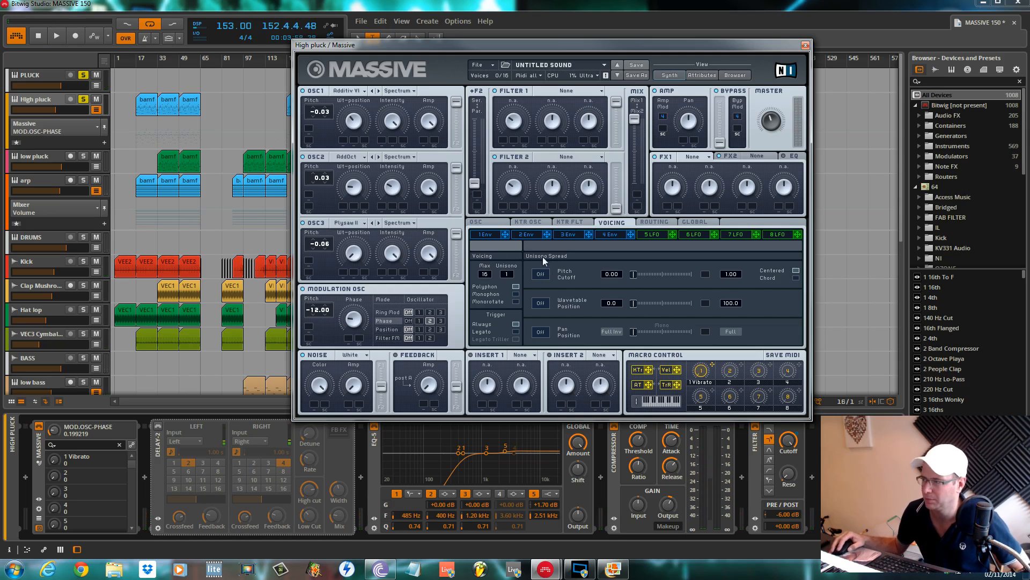
- Set the filter routing fully to serial, with Filter 1's output gain at maximum and the filter mix fully at Mix1
drag(475, 183, 497, 1)
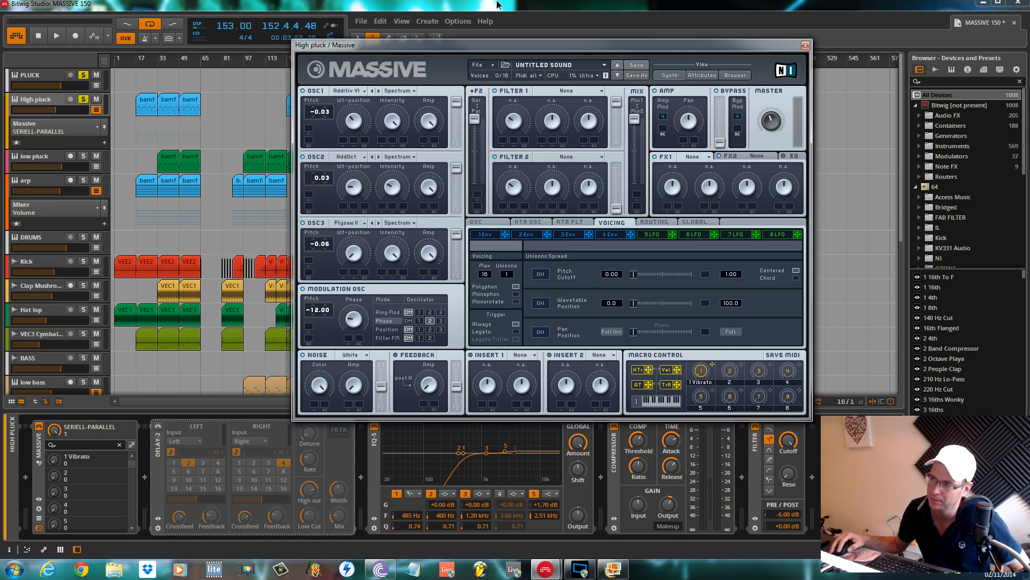
drag(616, 100, 616, 52)
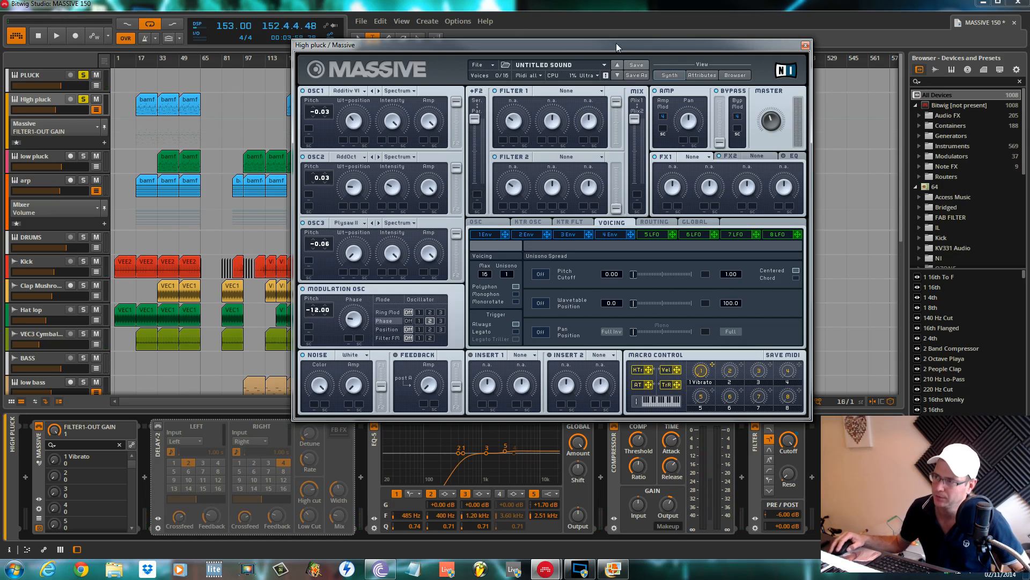
click(634, 120)
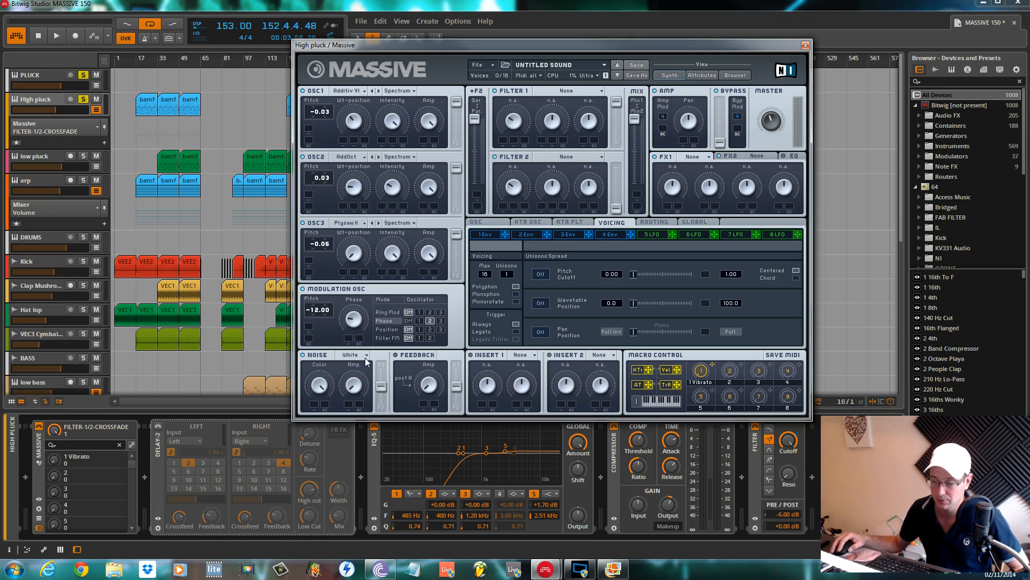
- Set the noise amp to 0, route the noise fully to Filter 1 and modulate its amp with envelope 2
click(349, 393)
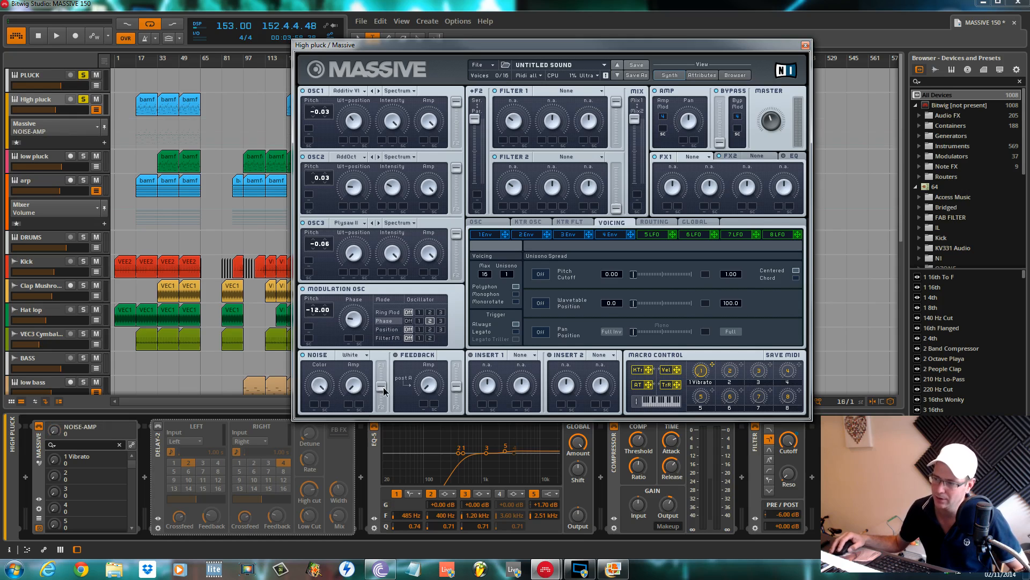
drag(385, 391, 375, 339)
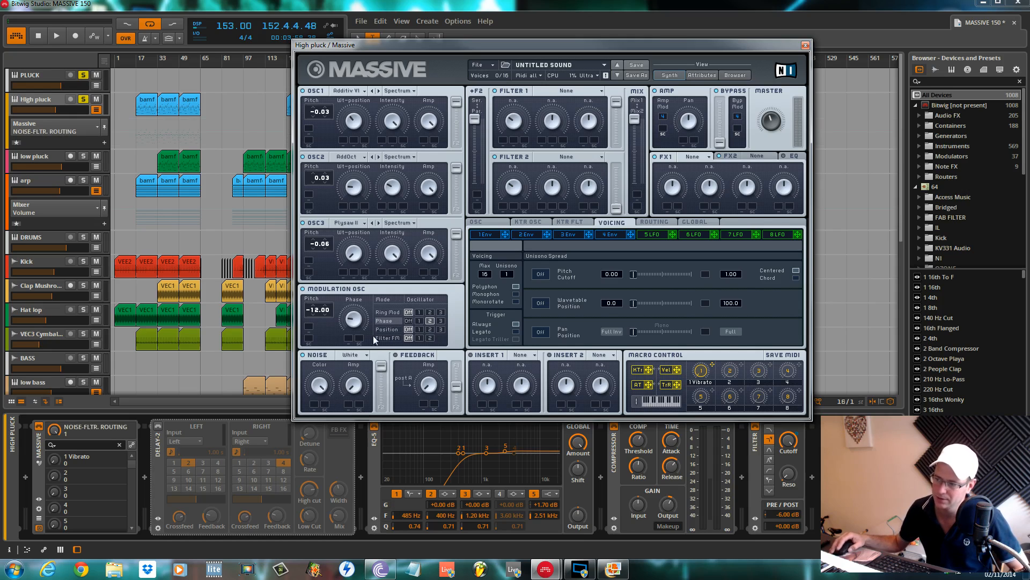
click(534, 234)
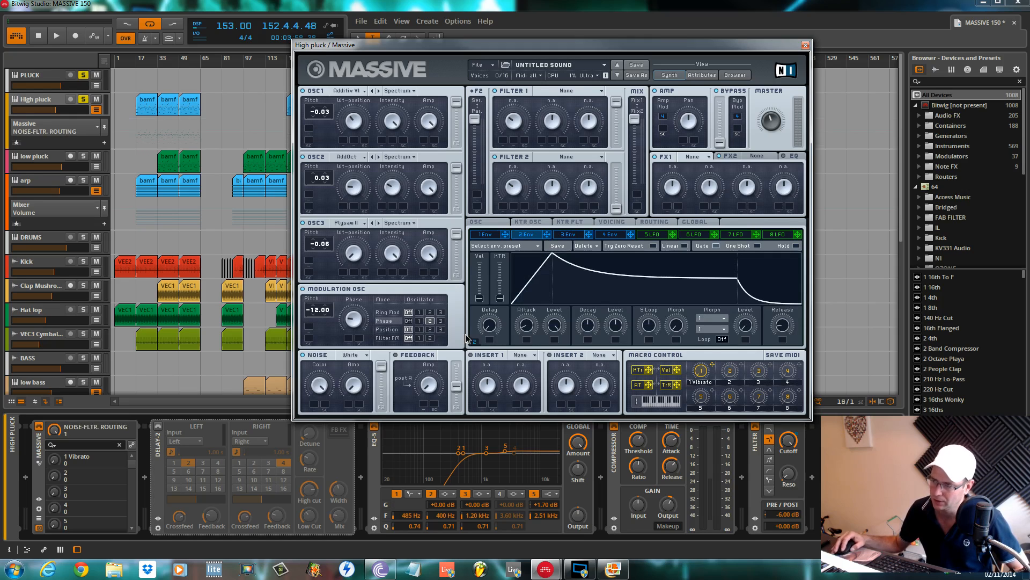
drag(467, 339, 353, 405)
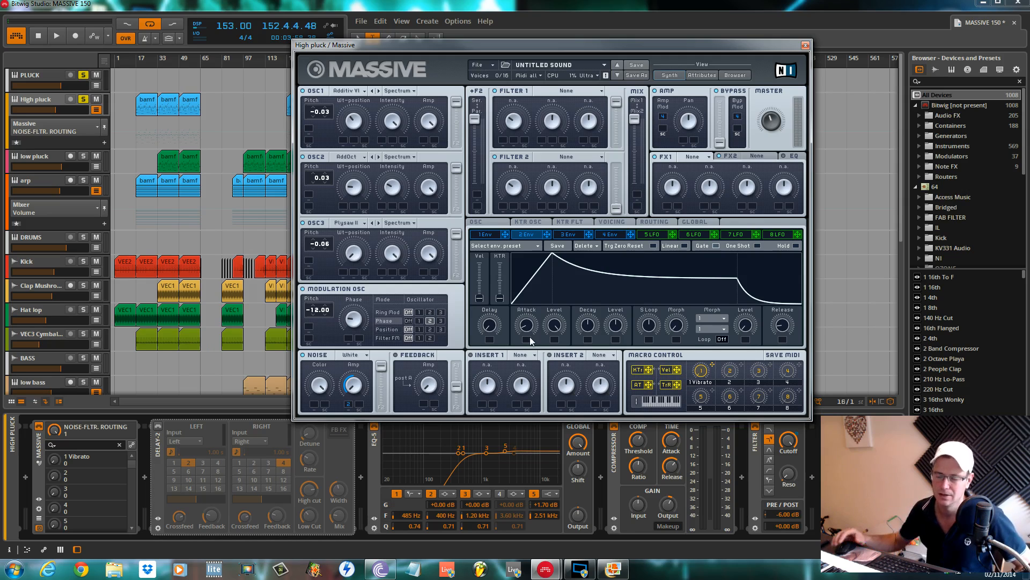
- Shape envelope 2 with a longer attack, a release of about 0.10 and a decay level of about 0.86, auditioning it in playback
drag(526, 328, 515, 308)
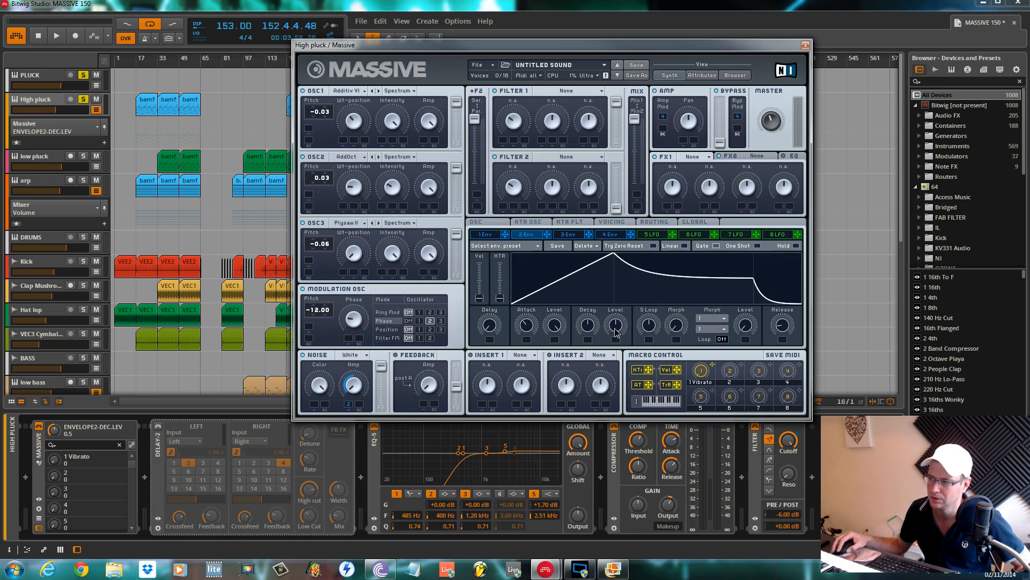
drag(616, 328, 592, 185)
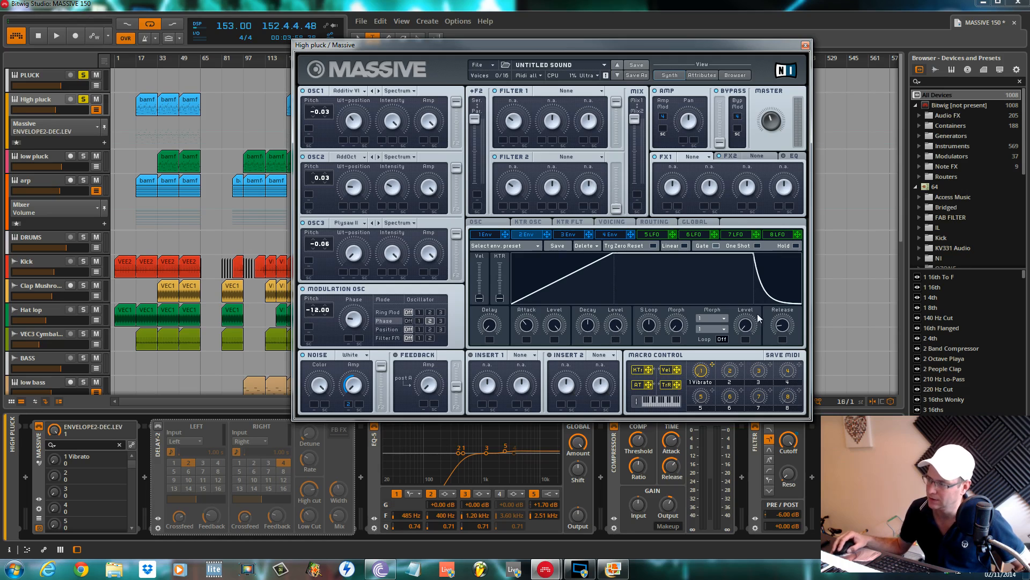
drag(782, 324, 779, 215)
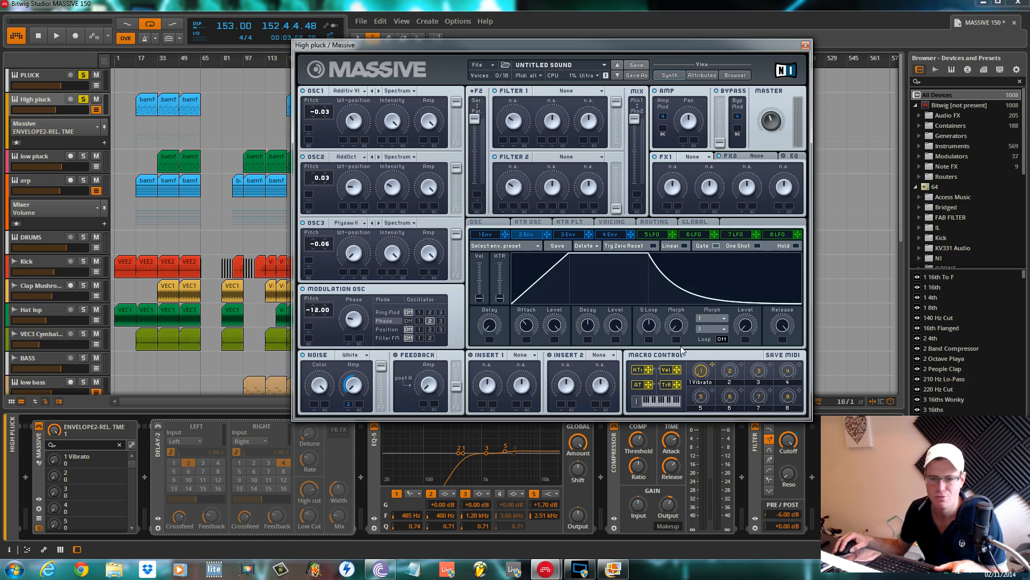
drag(781, 325, 780, 402)
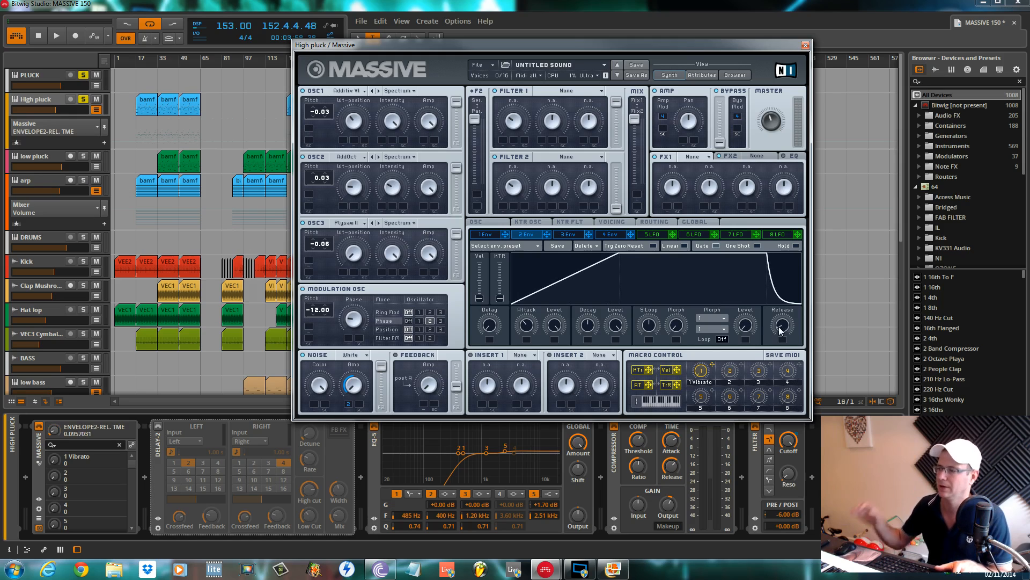
key(space)
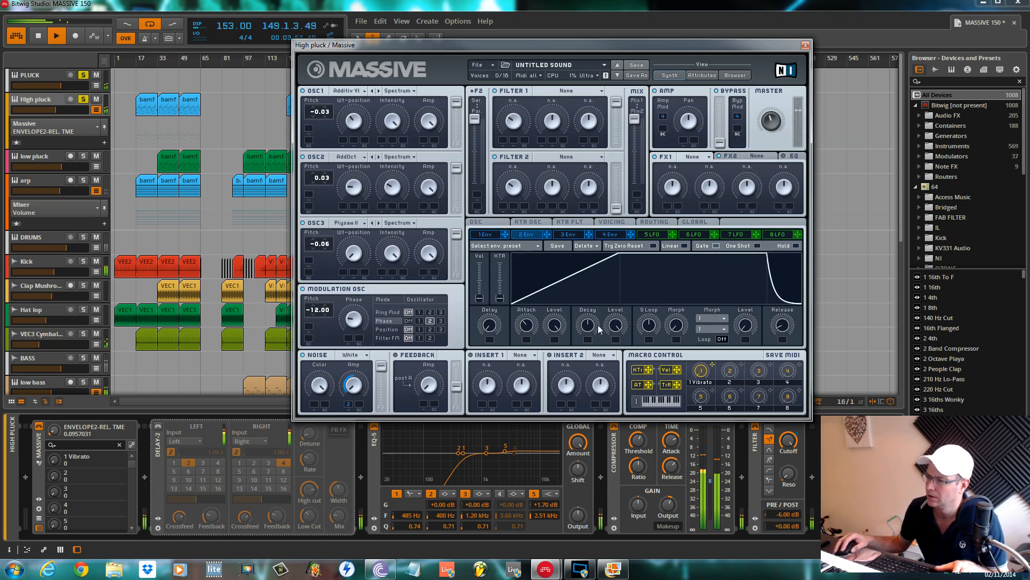
drag(629, 329, 610, 337)
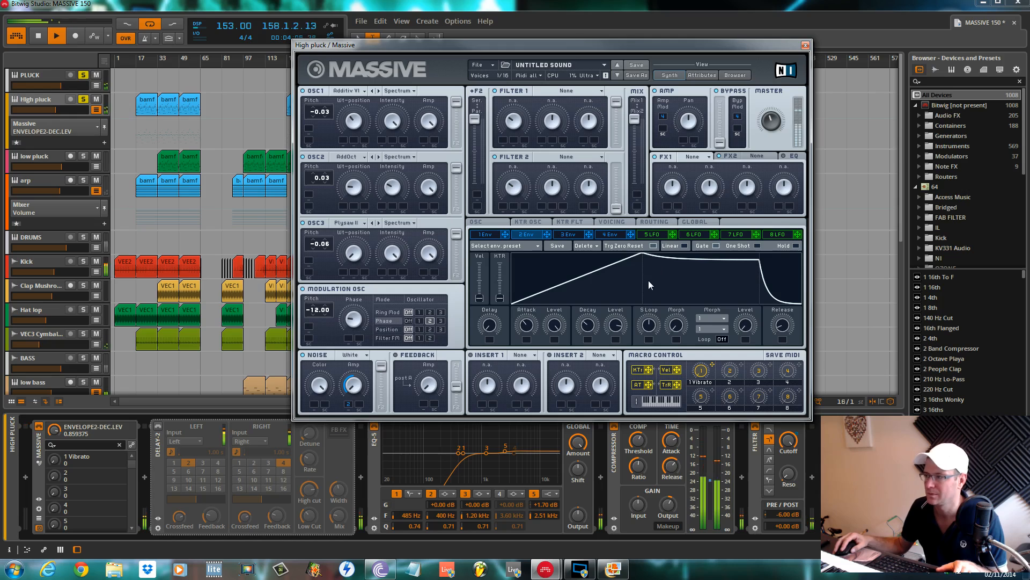
key(space)
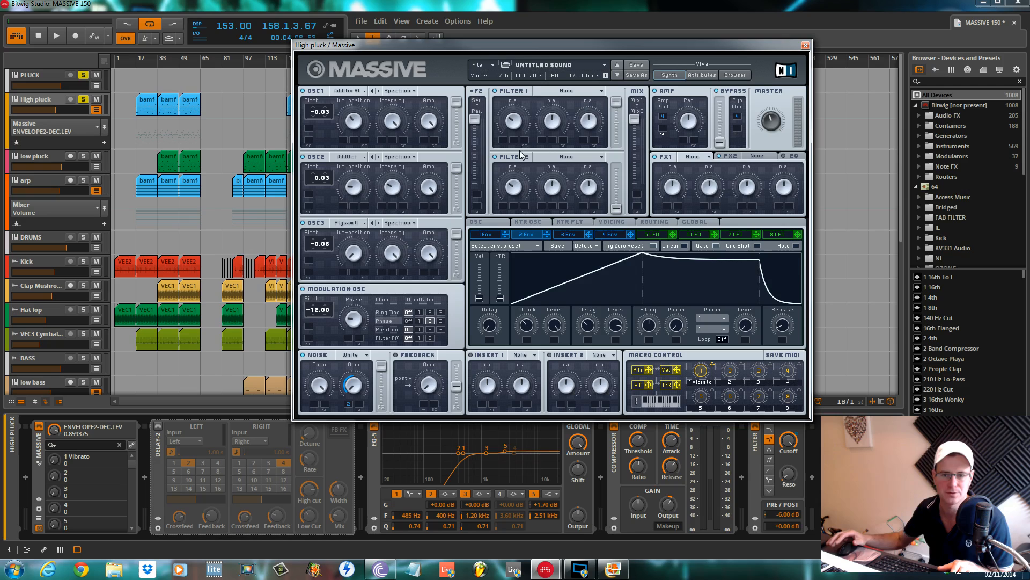
- Set envelope 4's decay level to 0 and its decay time to about 0.55, auditioning the pluck in playback
click(613, 233)
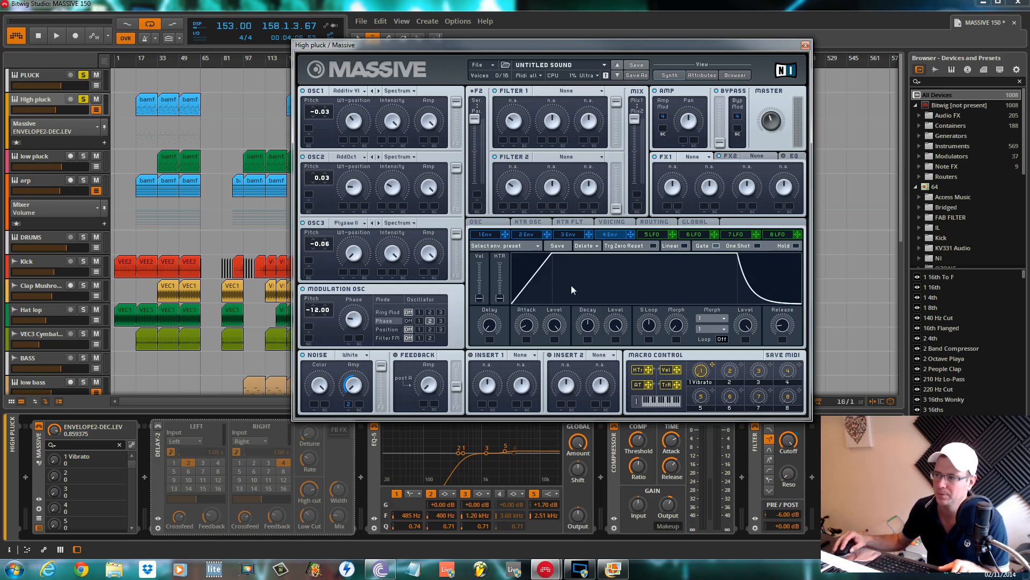
drag(622, 328, 612, 419)
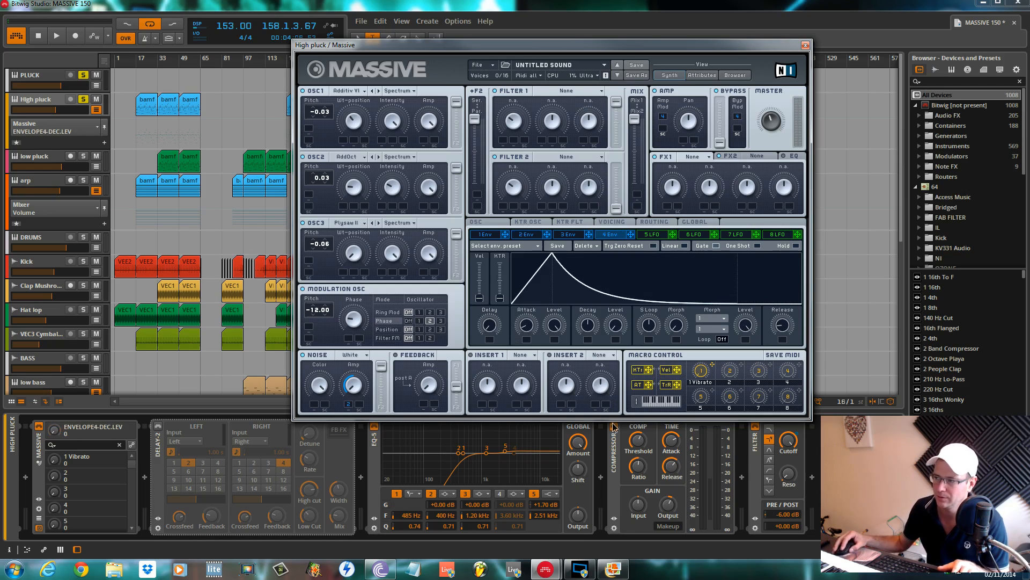
key(space)
drag(591, 325, 594, 319)
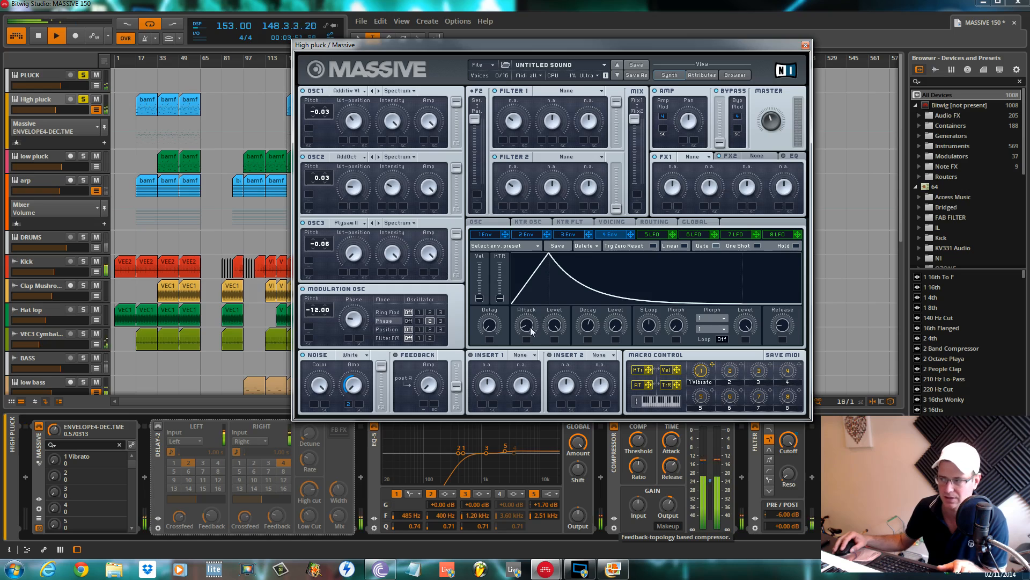
drag(530, 325, 583, 326)
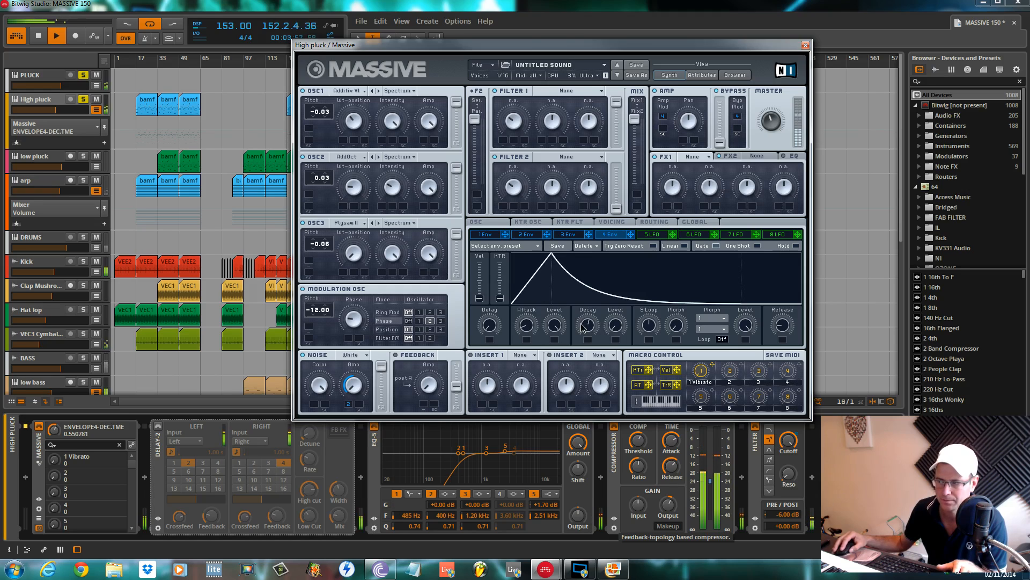
key(space)
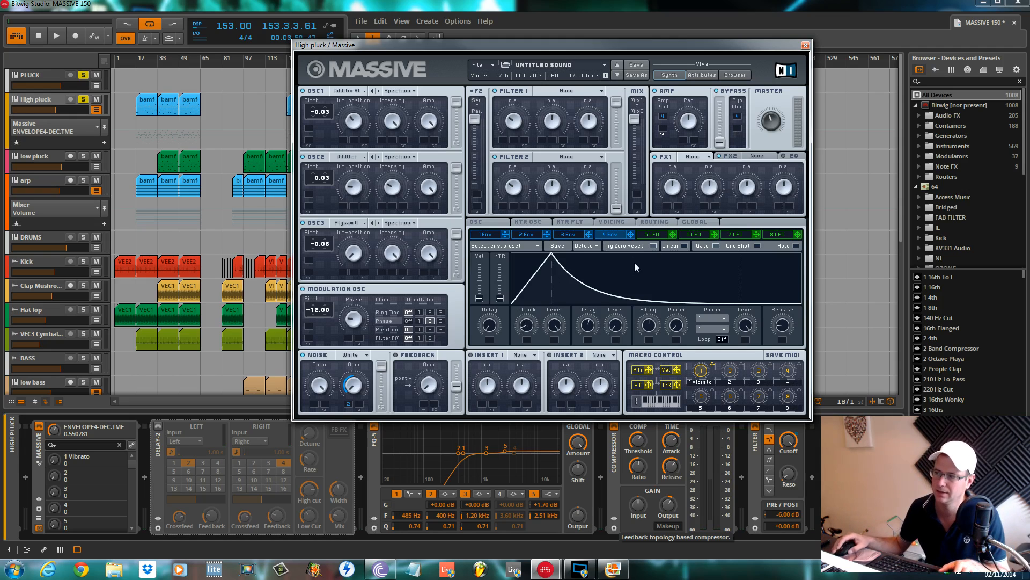
key(space)
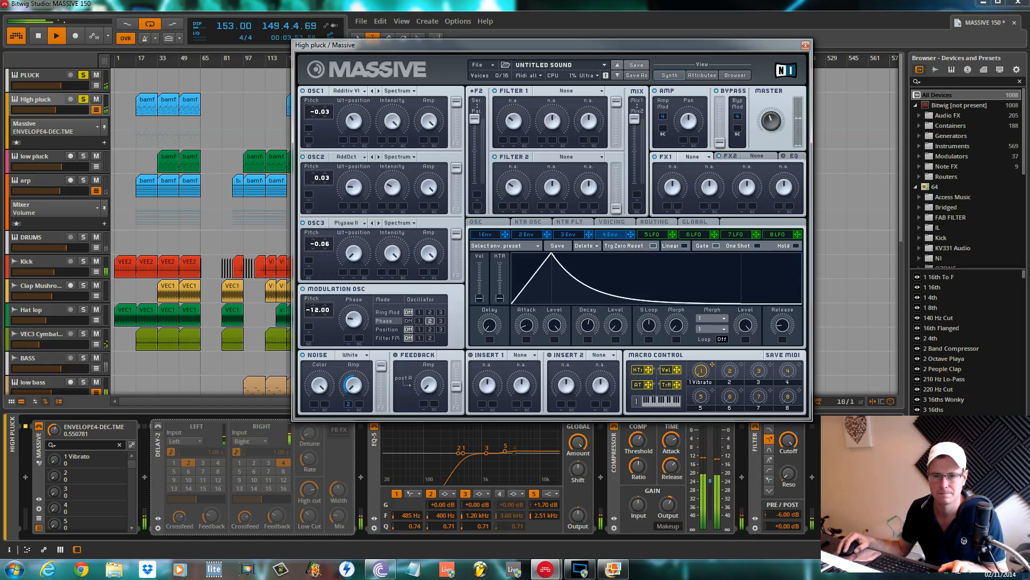
key(space)
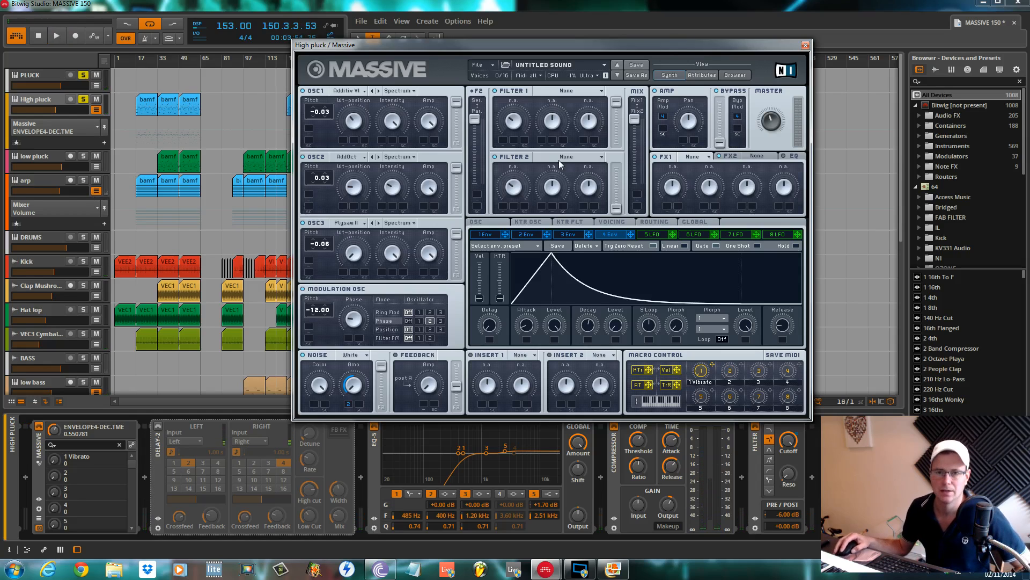
- Set Filter 1 to Lowpass 2 with a cutoff of about 0.66 and assign envelope 2 to the cutoff
click(594, 91)
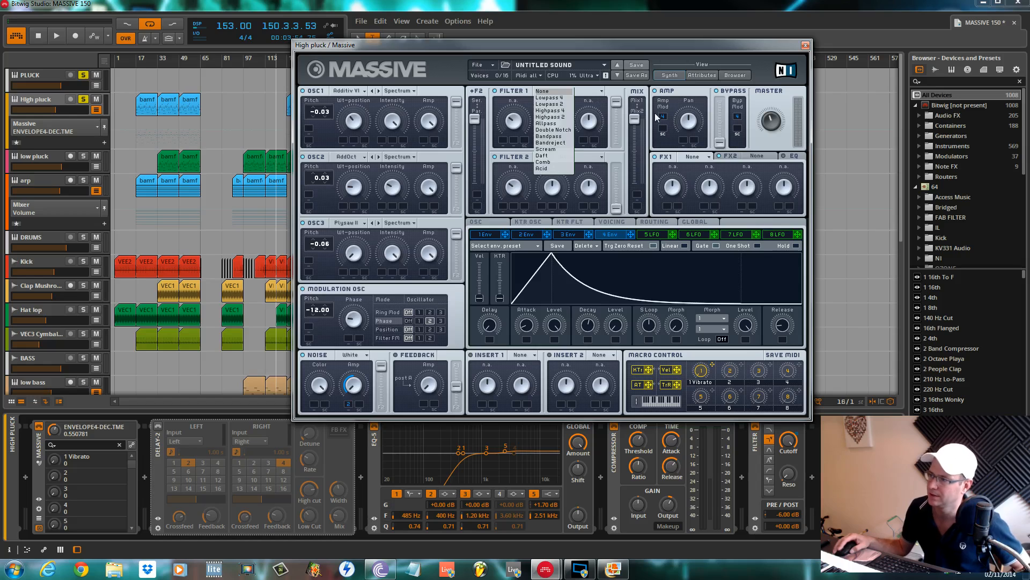
click(549, 104)
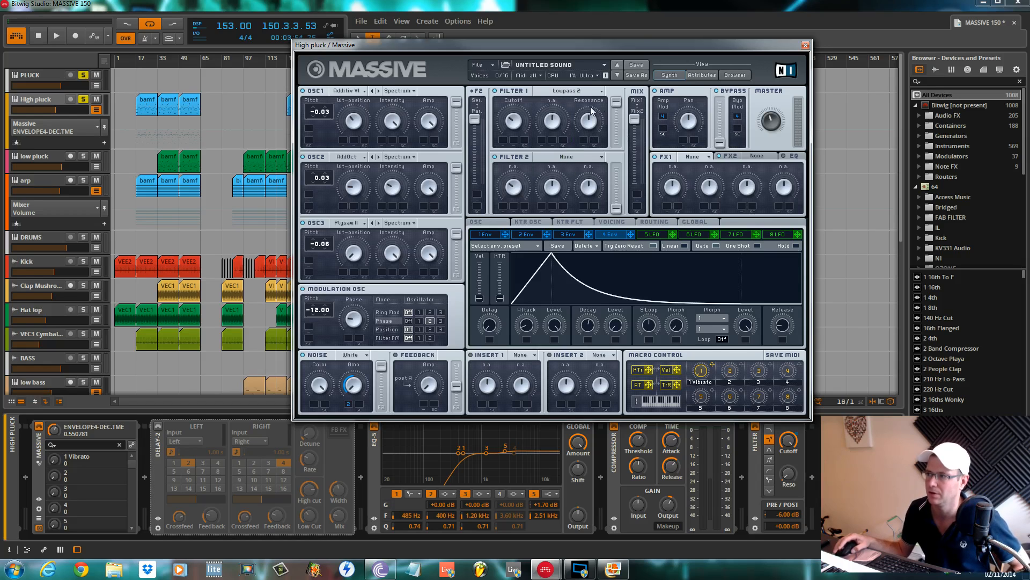
drag(517, 124, 523, 80)
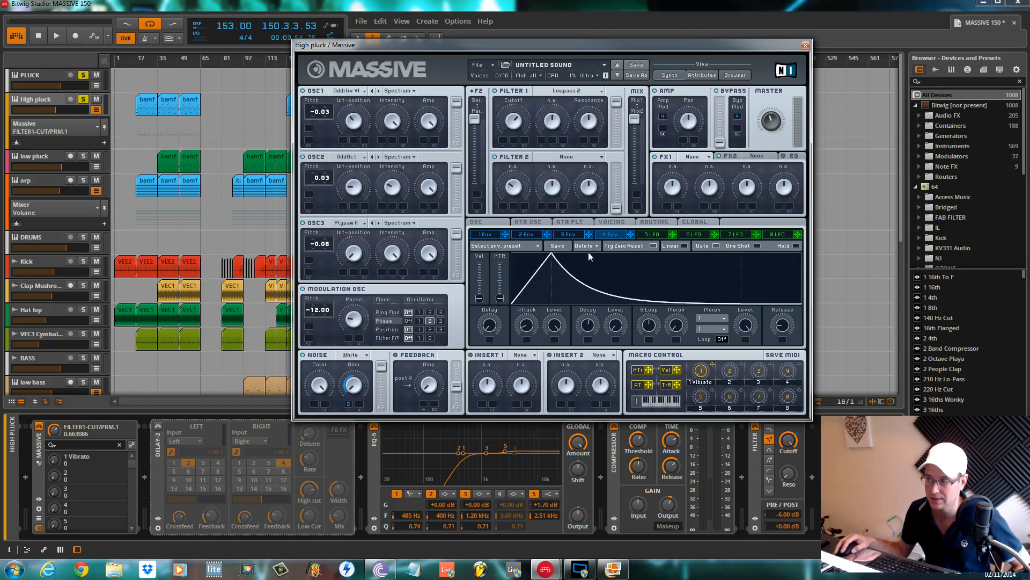
drag(548, 237, 507, 144)
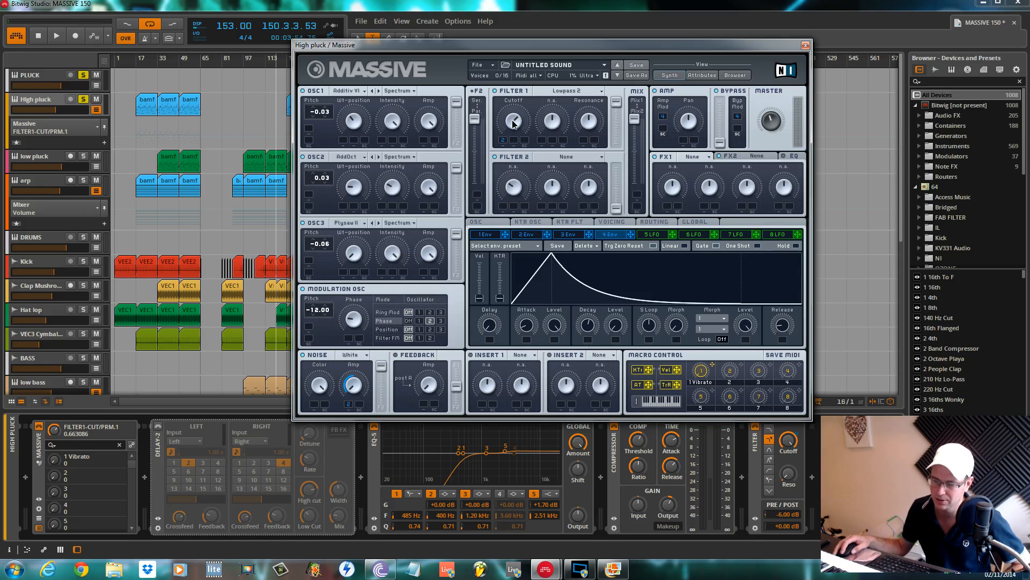
- During playback, raise Filter 1's cutoff further, set its resonance to about 0.17 and set envelope 2's modulation range on the cutoff
key(space)
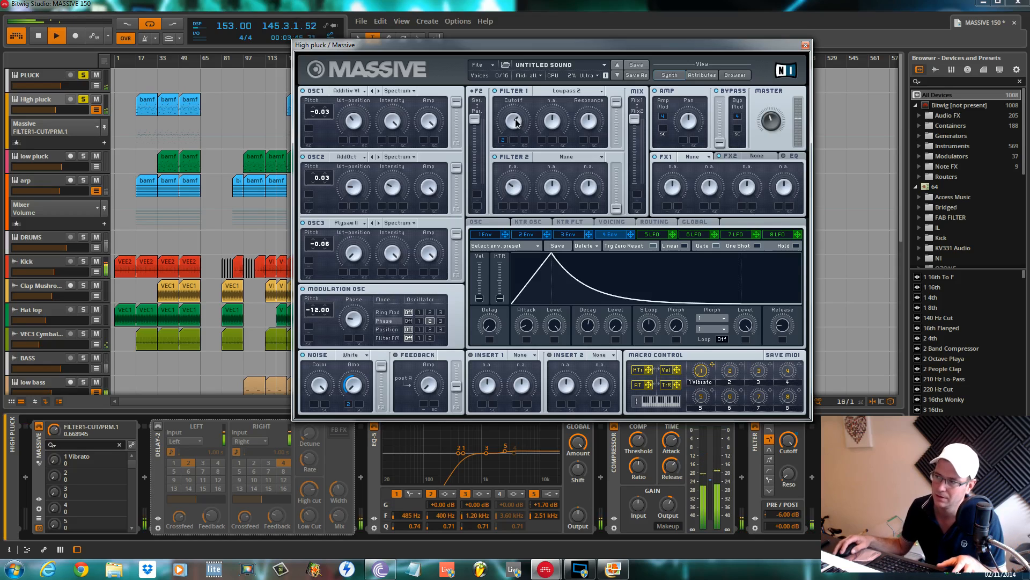
drag(517, 123, 519, 107)
drag(589, 116, 592, 150)
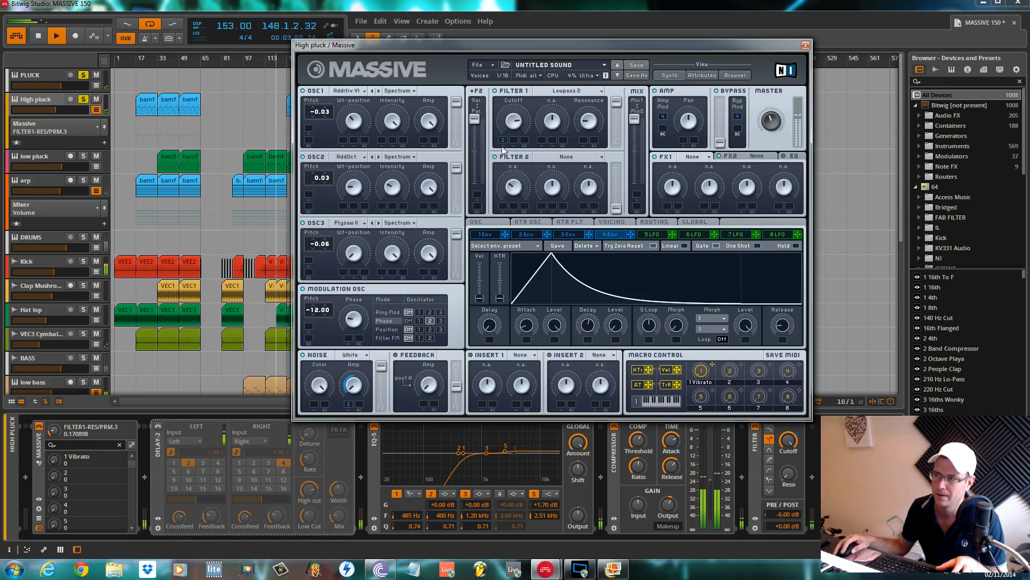
drag(502, 140, 502, 162)
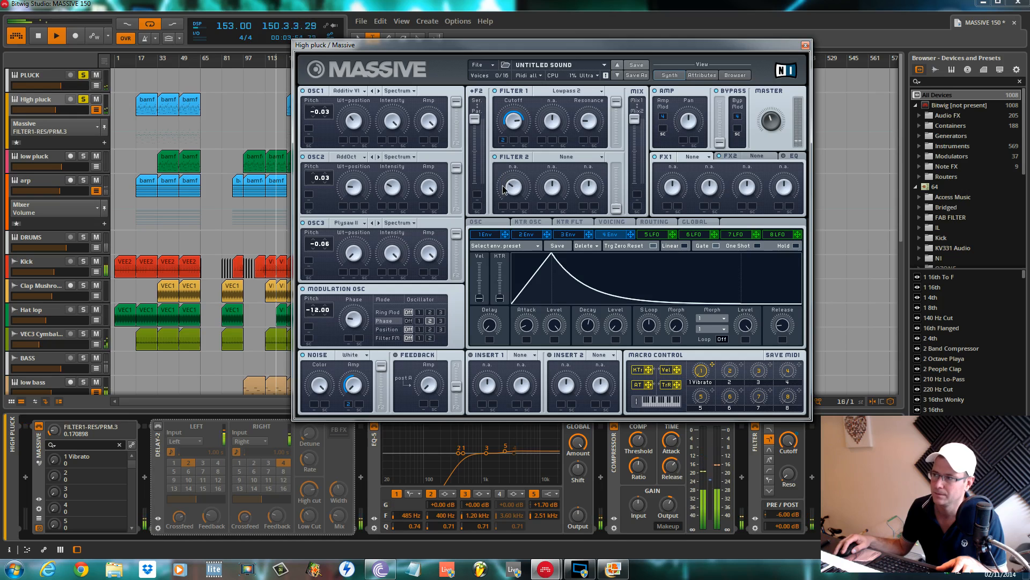
- Raise envelope 2's release to about 0.21 while auditioning the sound in playback
click(526, 234)
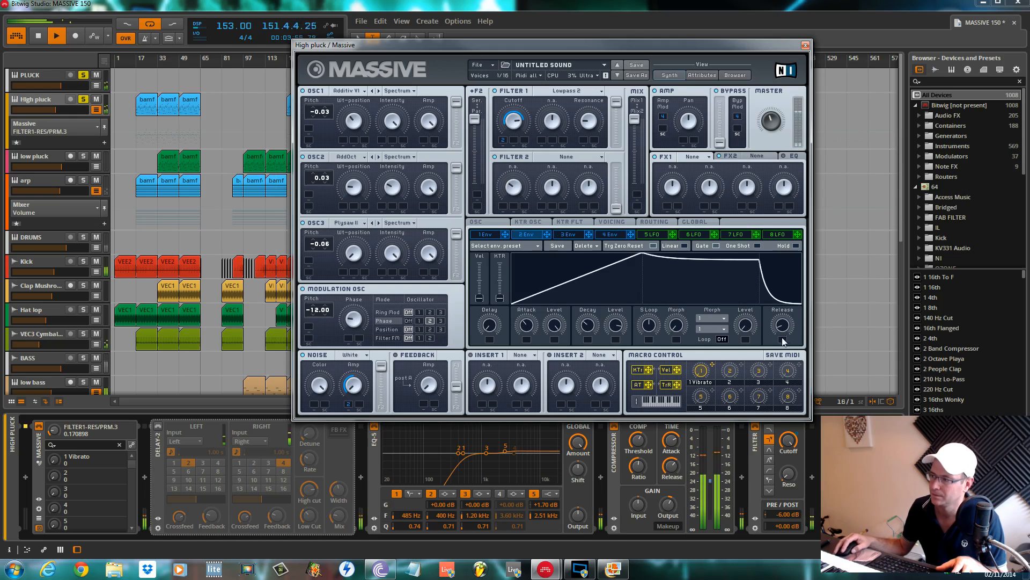
drag(783, 330, 782, 317)
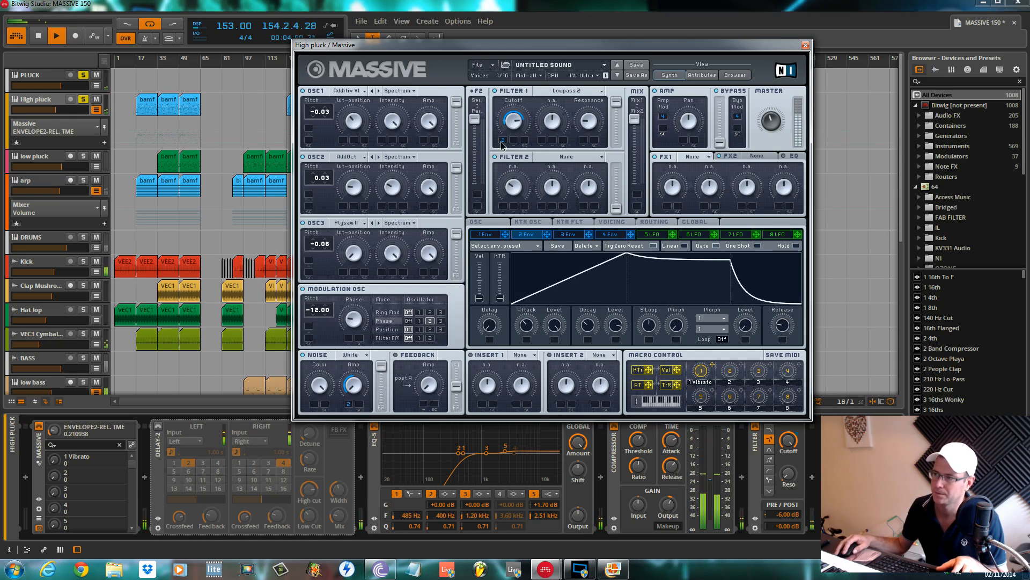
key(space)
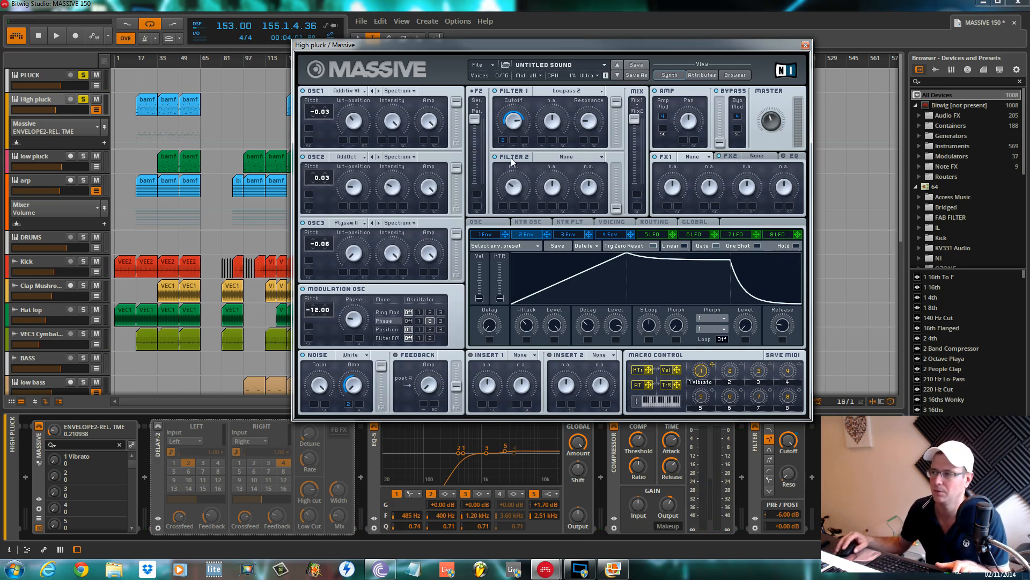
- Assign envelope 2 to Filter 1's resonance, give it a modulation range and audition the result in playback
click(622, 236)
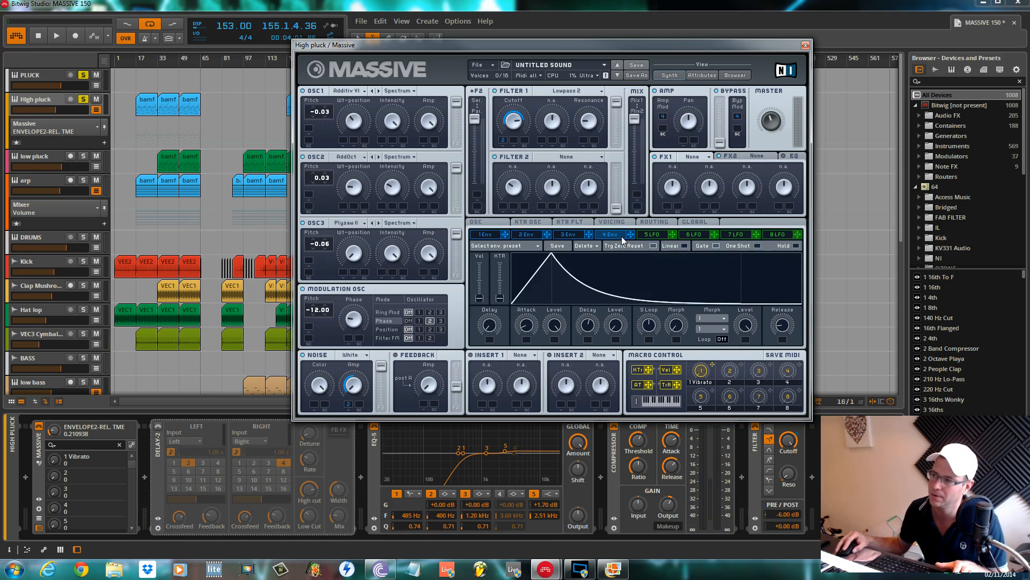
click(523, 236)
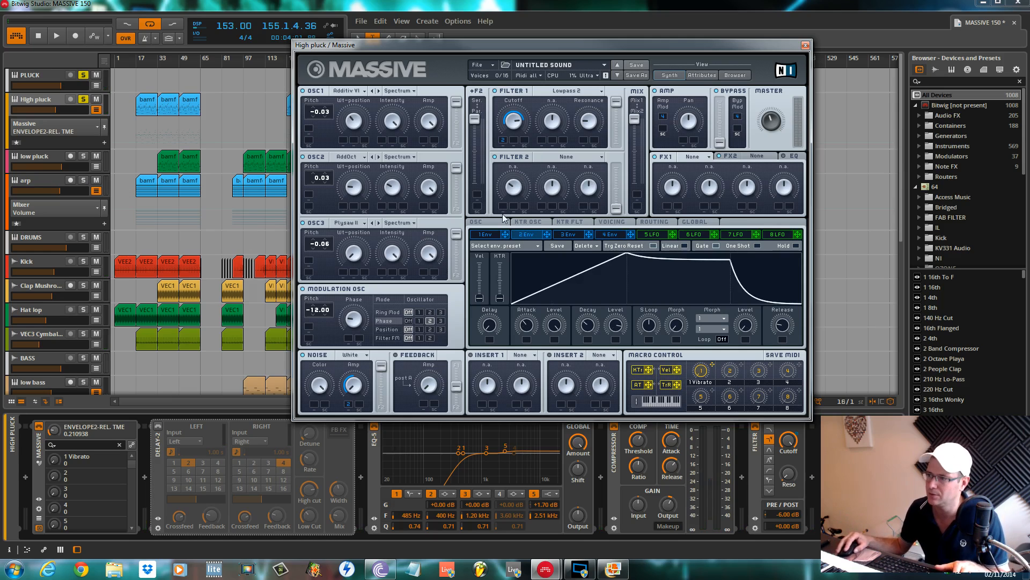
drag(547, 239, 584, 141)
click(594, 124)
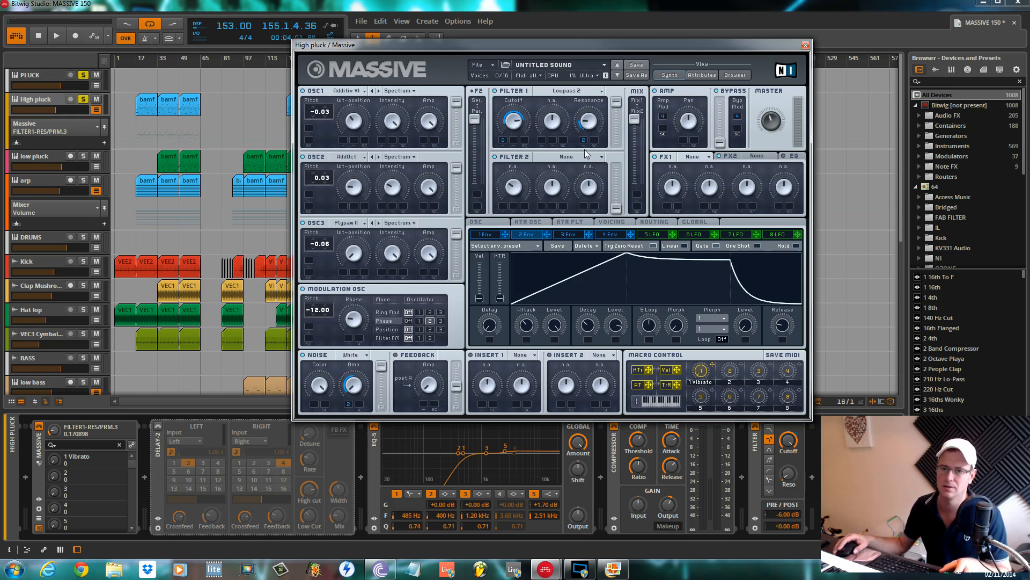
key(space)
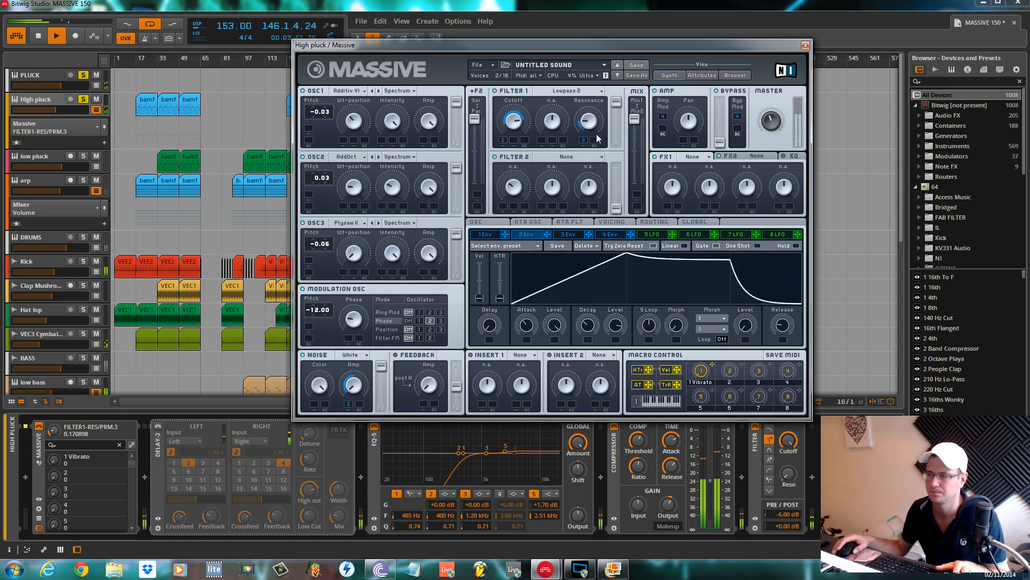
click(635, 117)
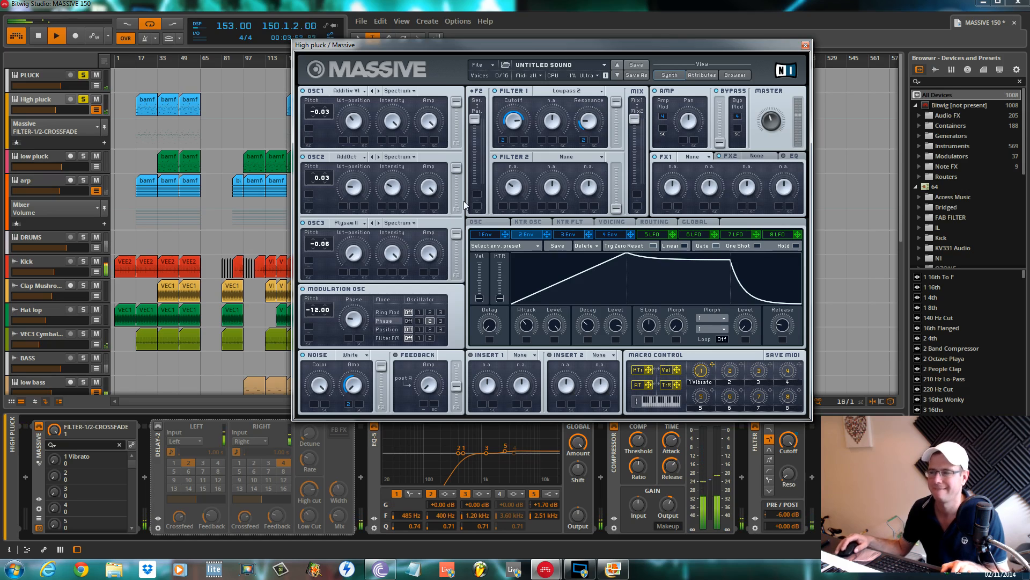
key(space)
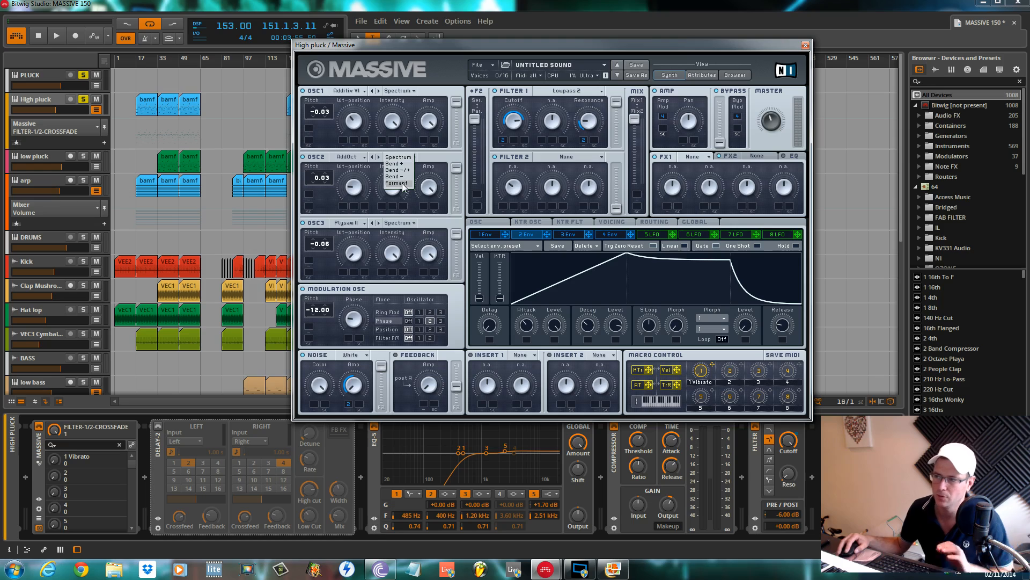
- Set oscillator 2's mode to Formant and audition the change in playback
key(space)
click(403, 184)
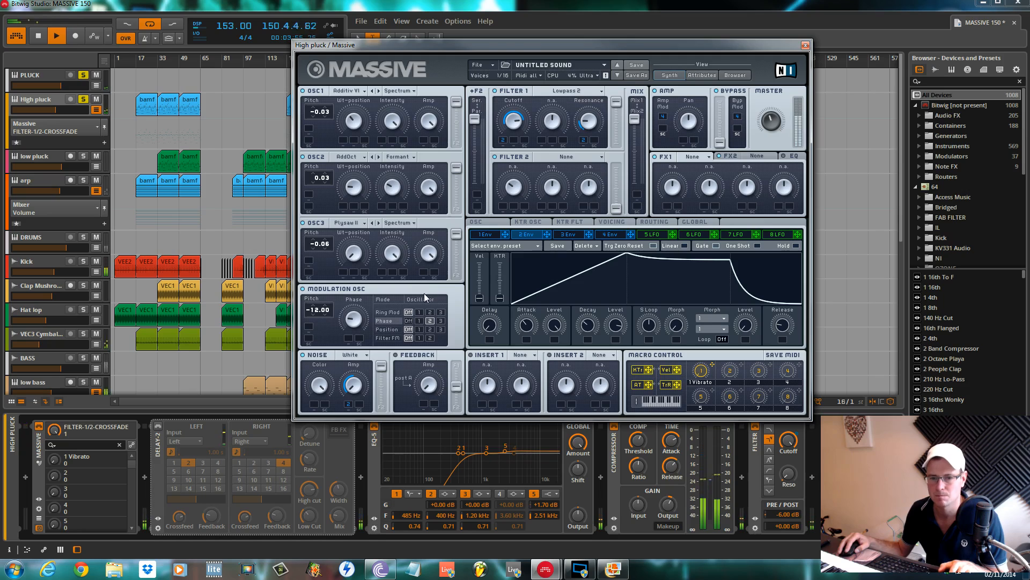
key(space)
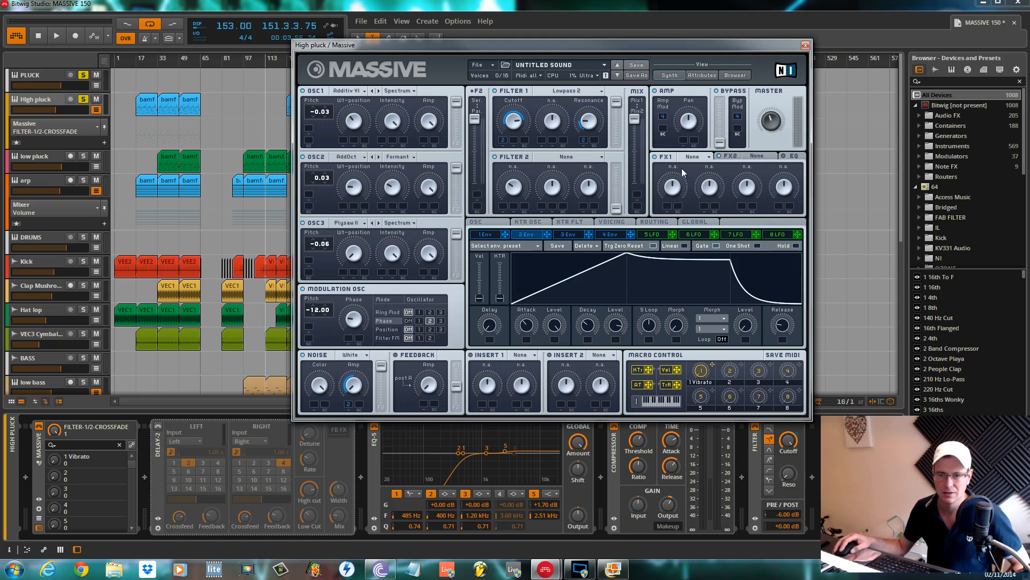
- Load the T Tube effect into FX1 and the Dim Exp effect into FX2
click(707, 157)
click(708, 263)
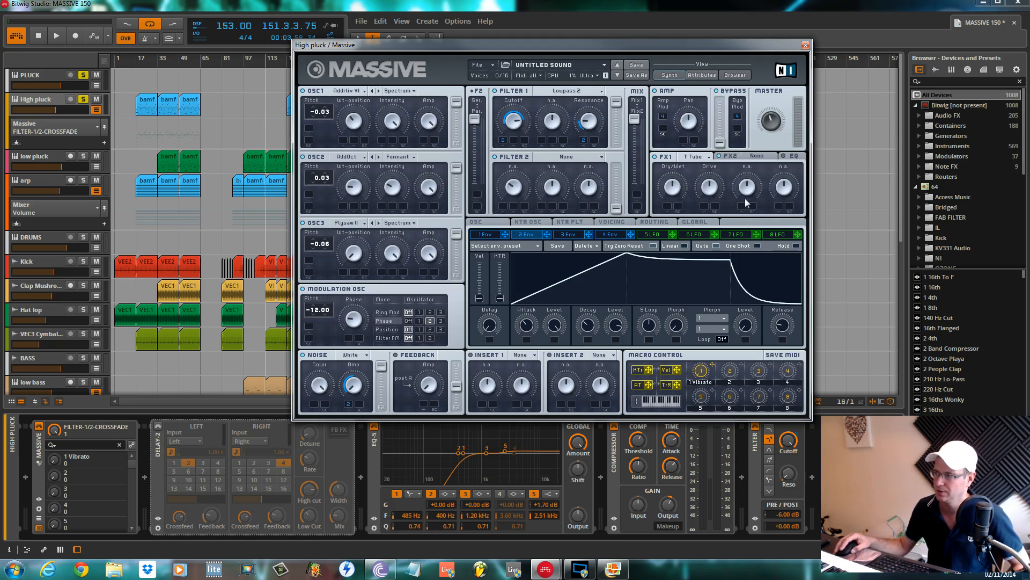
click(754, 156)
click(773, 249)
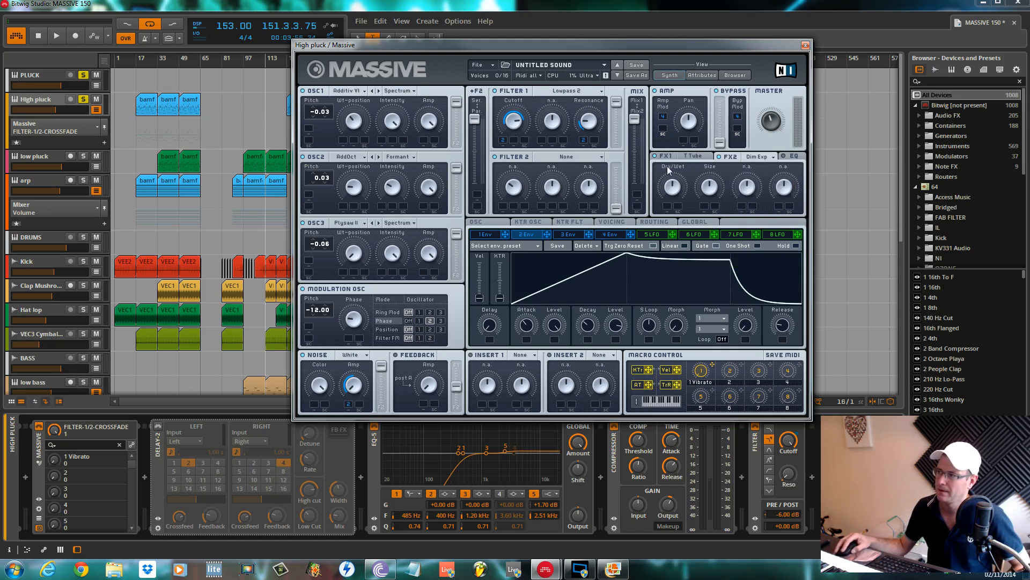
- Set FX1's T Tube dry/wet to about 0.30 and its drive to about 0.27, adjusting them by ear during playback
click(694, 158)
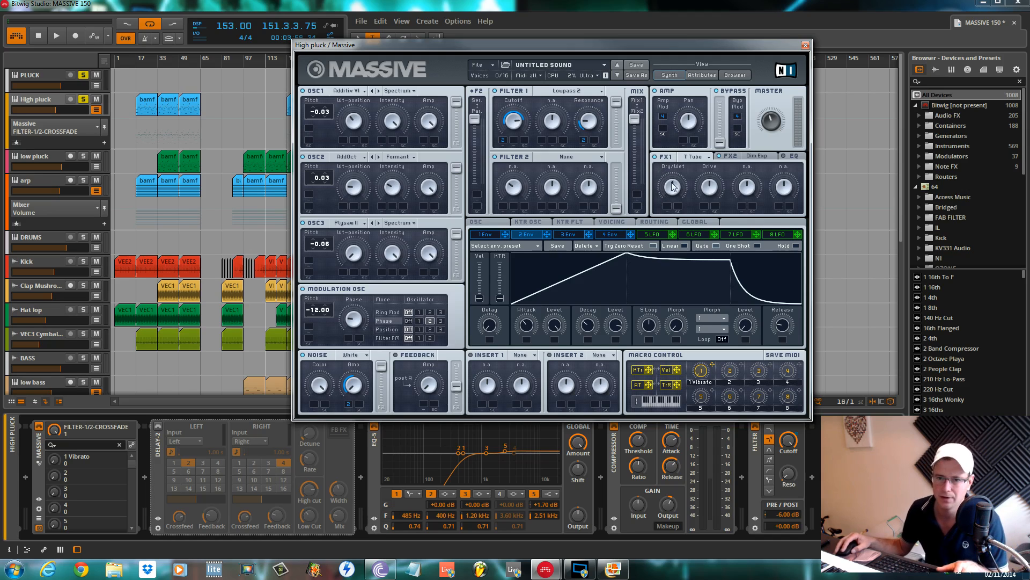
click(672, 186)
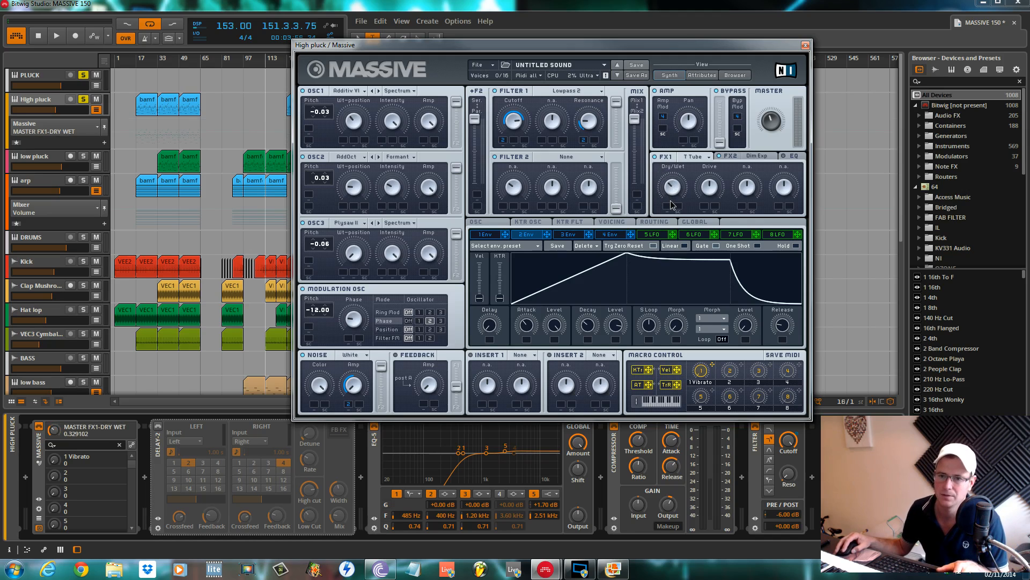
key(space)
click(706, 193)
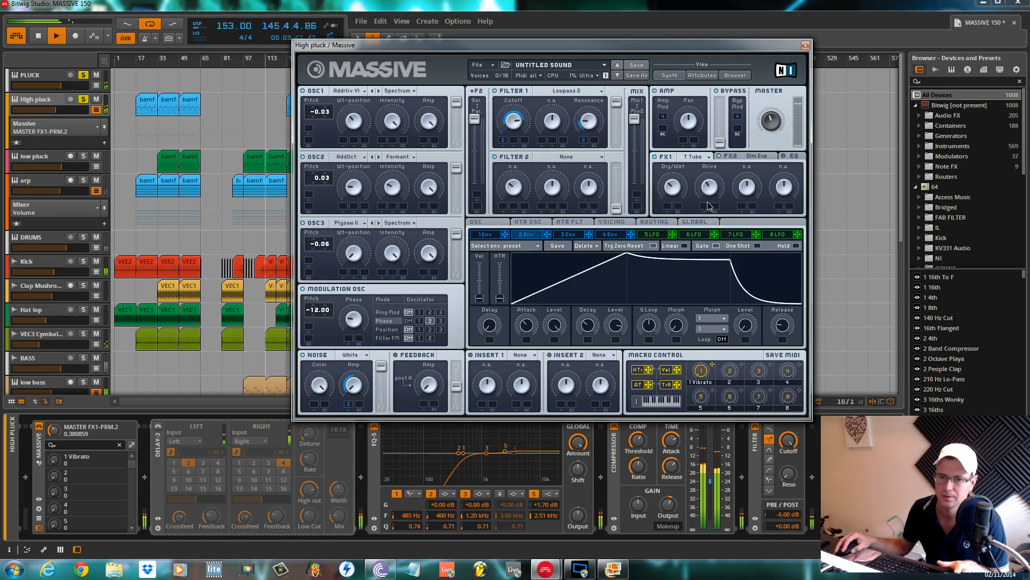
drag(709, 206, 709, 222)
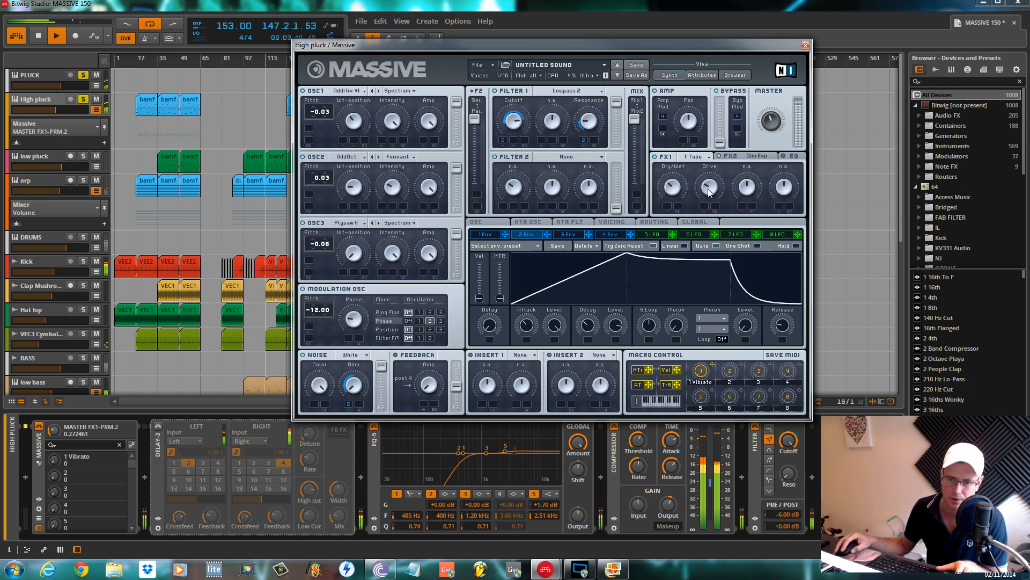
drag(673, 192, 674, 196)
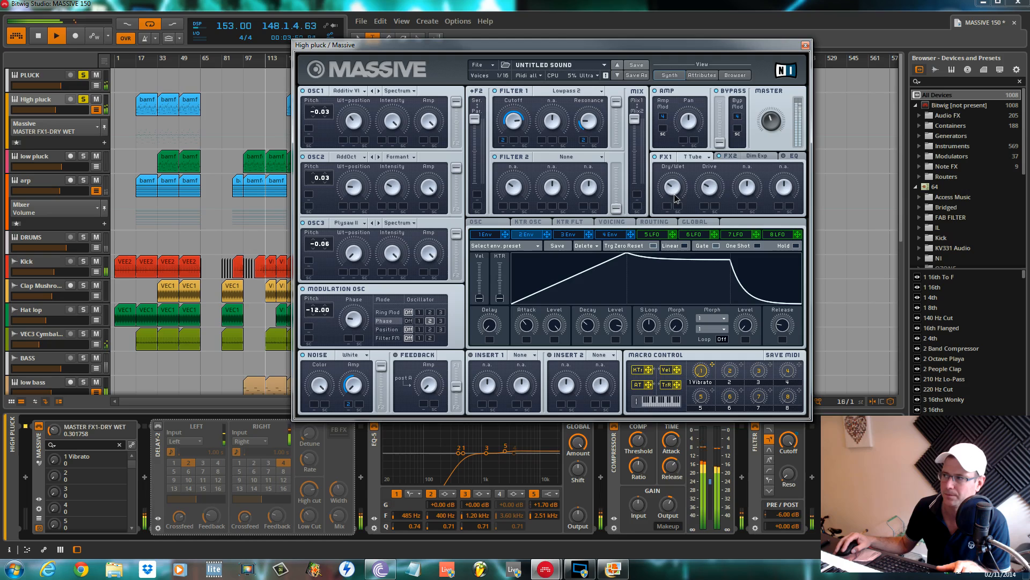
- Adjust FX2's Dim Exp dry/wet amount and set its size to about 0.32 during playback
click(768, 158)
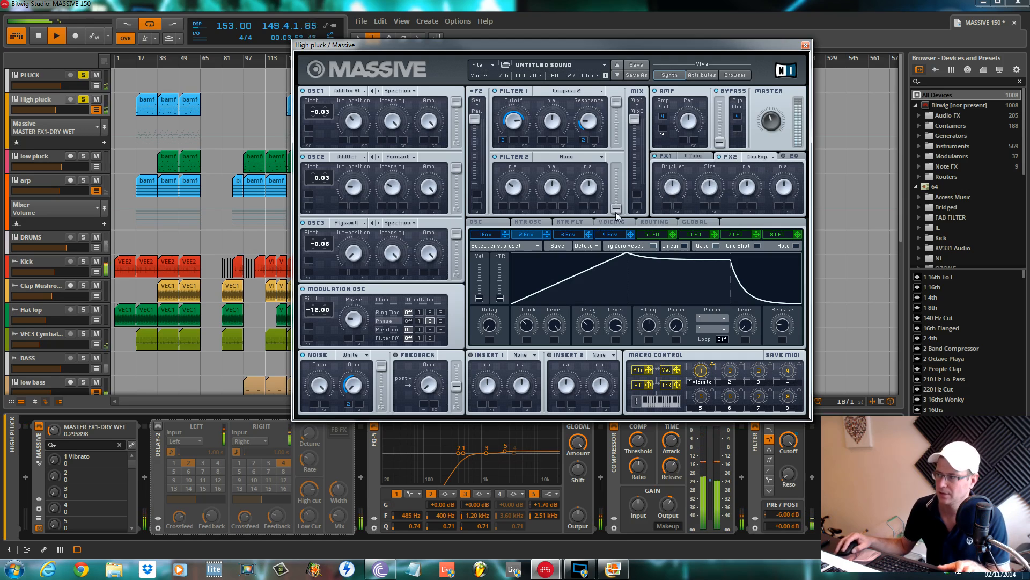
drag(673, 190, 712, 209)
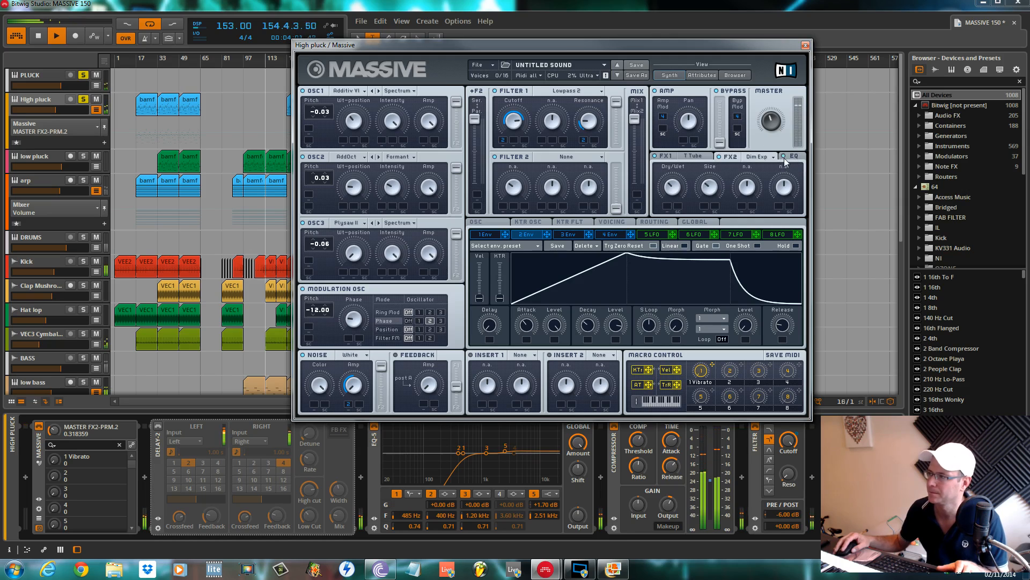
drag(715, 194, 711, 196)
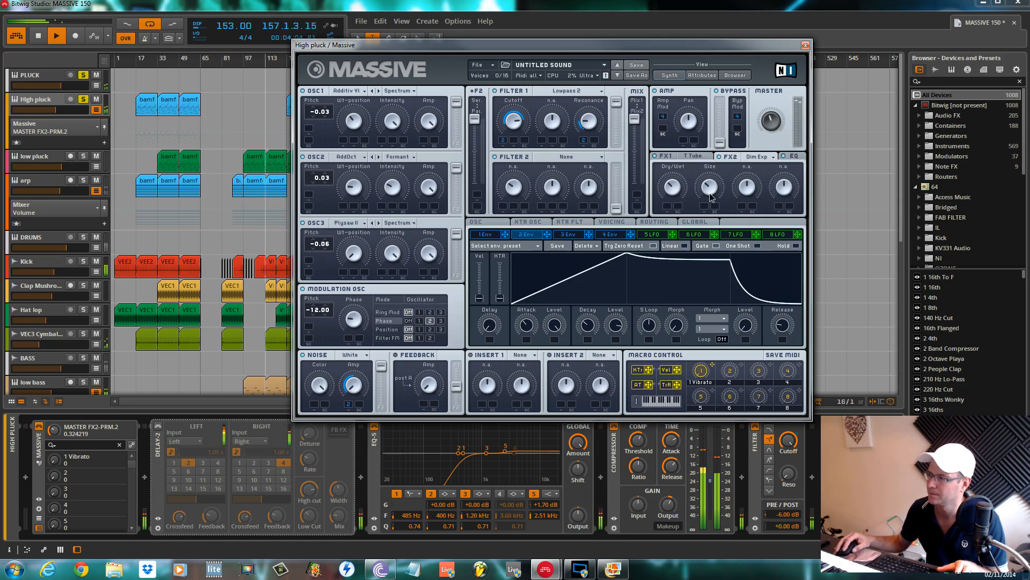
- Adjust the EQ's frequency and boost, set its high shelf to about 0.45 and raise the master volume to about 0.38
click(795, 157)
click(746, 187)
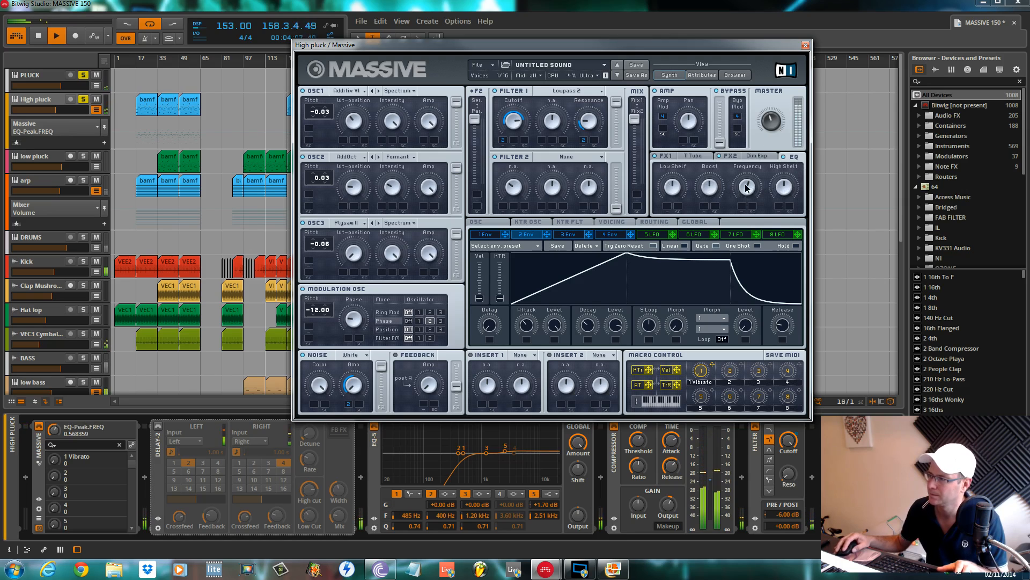
mouse_move(712, 186)
mouse_down()
mouse_move(720, 163)
mouse_move(721, 191)
mouse_up()
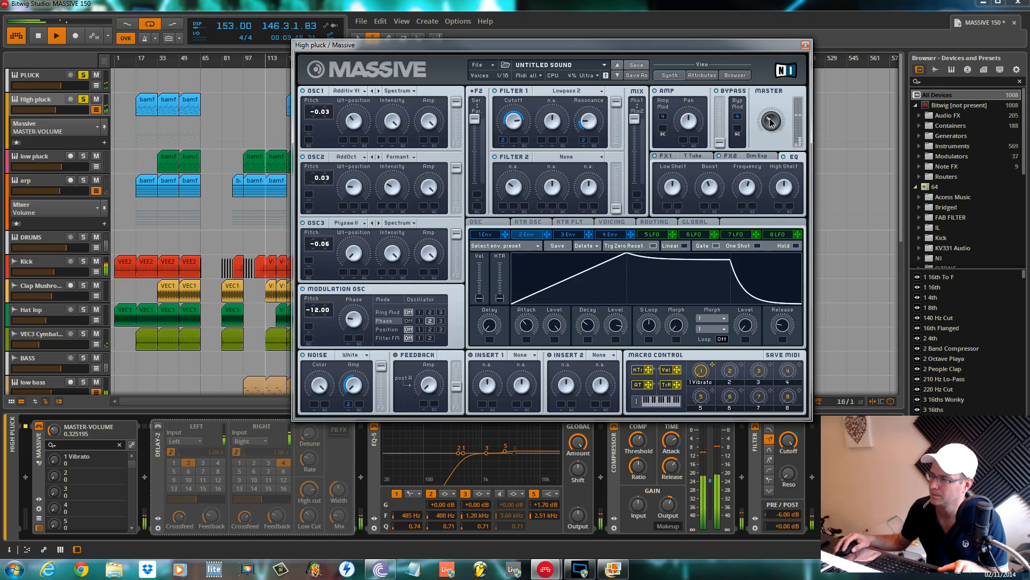
drag(770, 119, 770, 112)
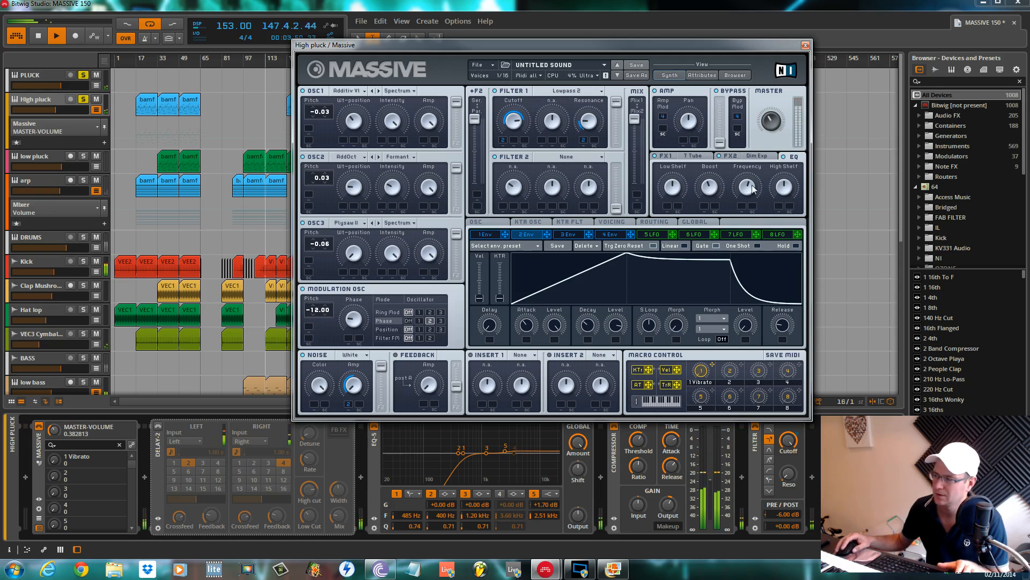
drag(779, 187, 777, 195)
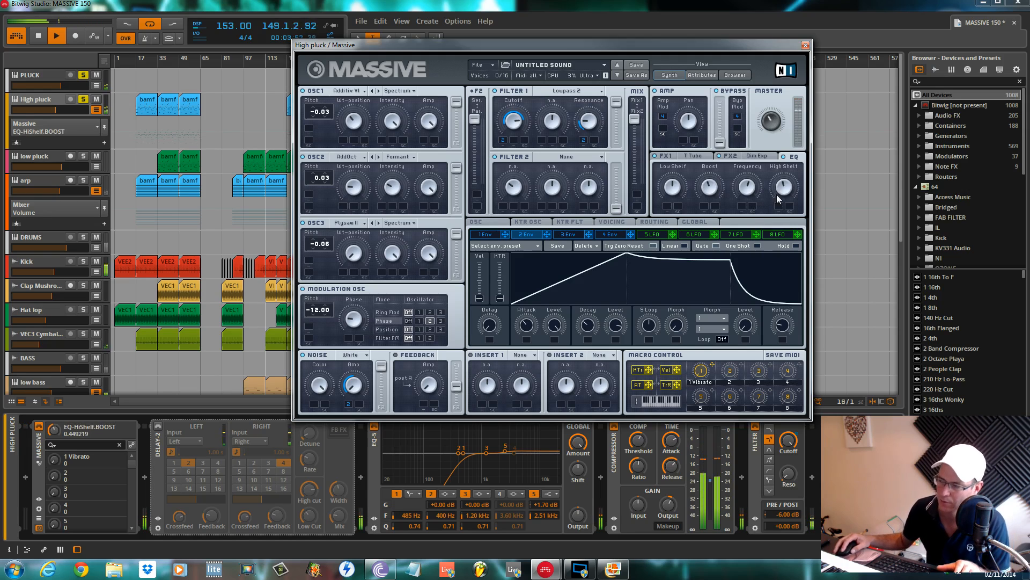
- In the voicing settings, use 2 unisono voices with the Pitch Cutoff spread on at about 0.07
click(609, 224)
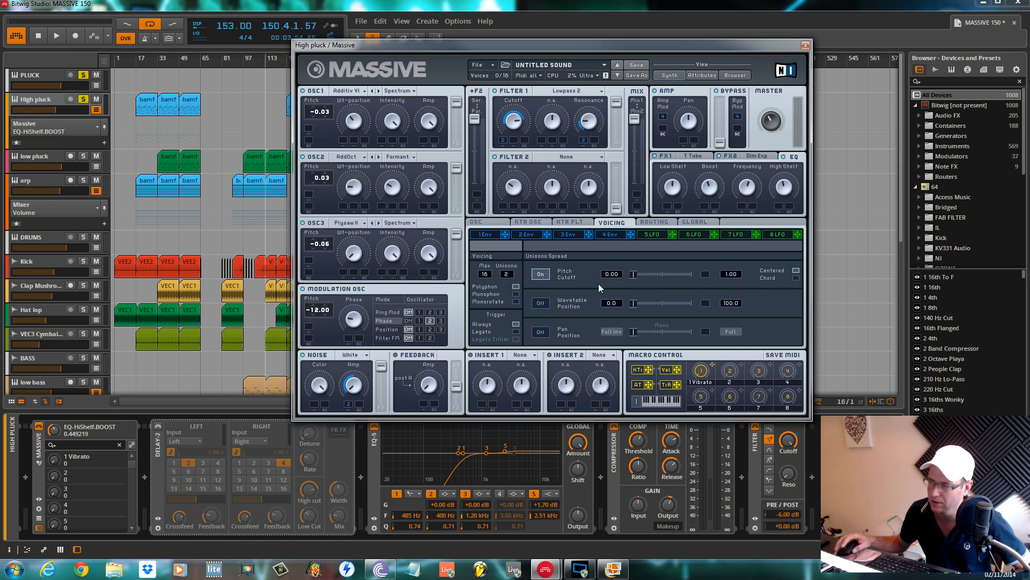
click(634, 276)
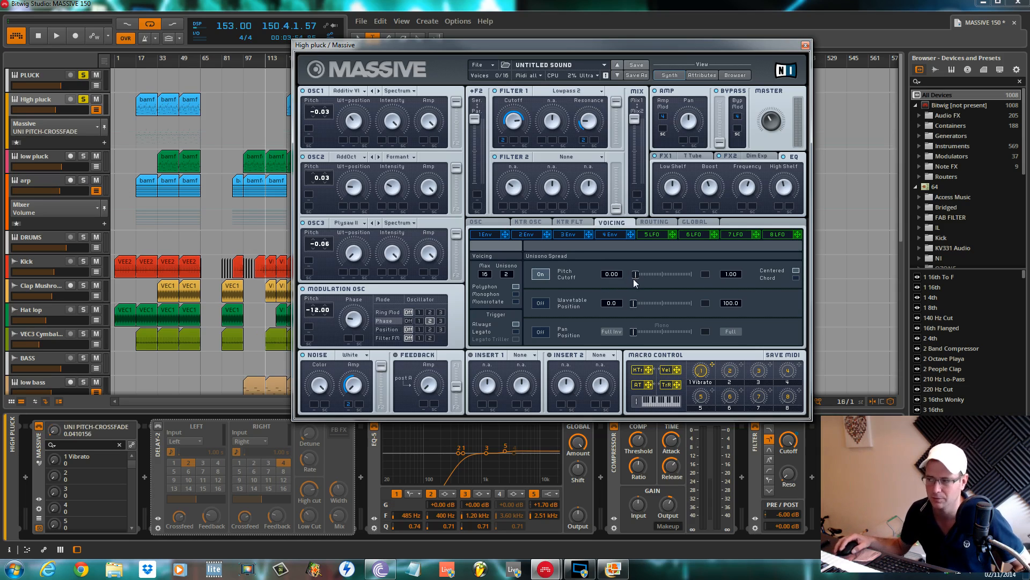
drag(634, 279, 637, 280)
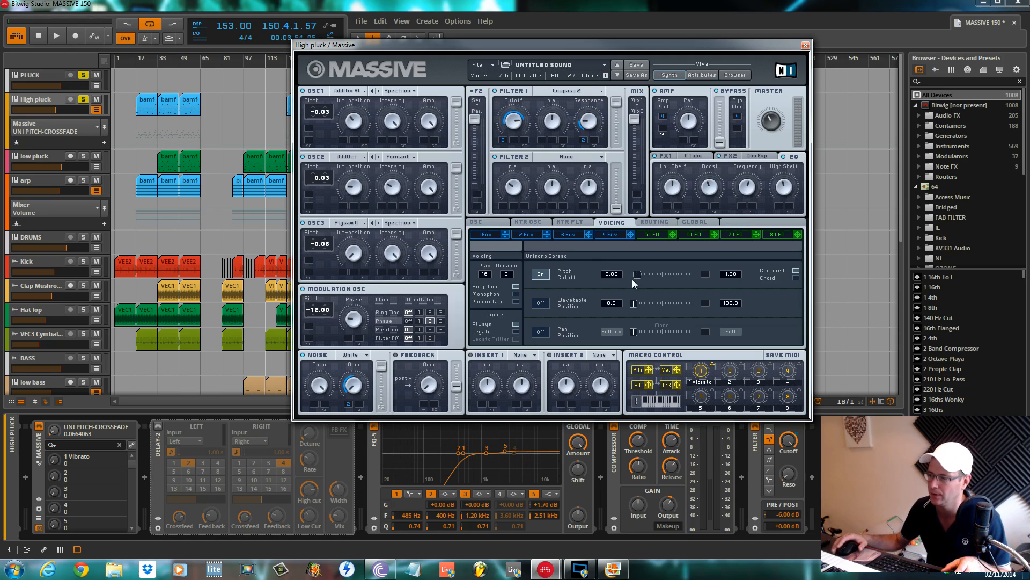
- Turn on the unisono Pan Position spread and widen it to about 0.88 during playback
key(space)
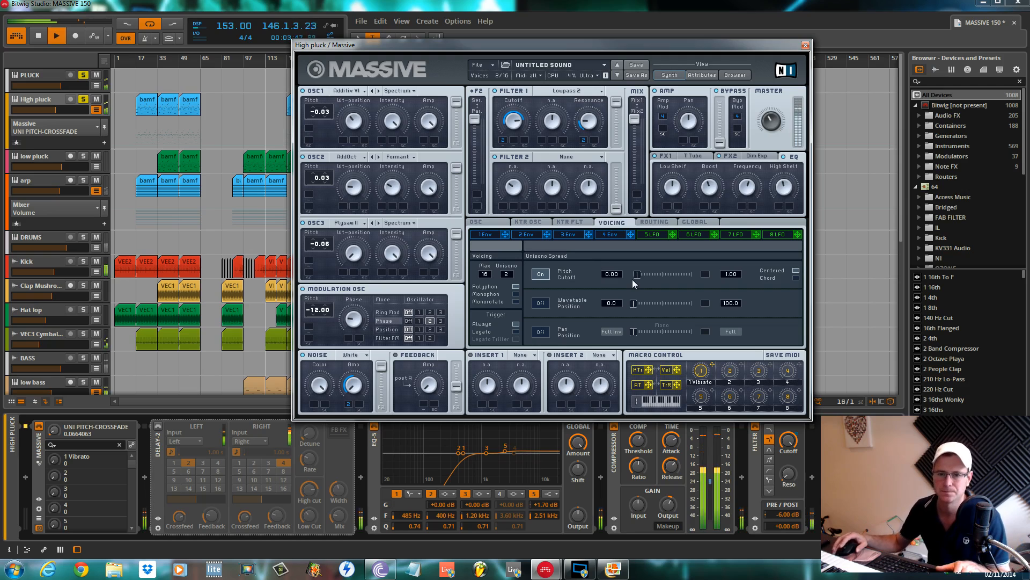
click(540, 331)
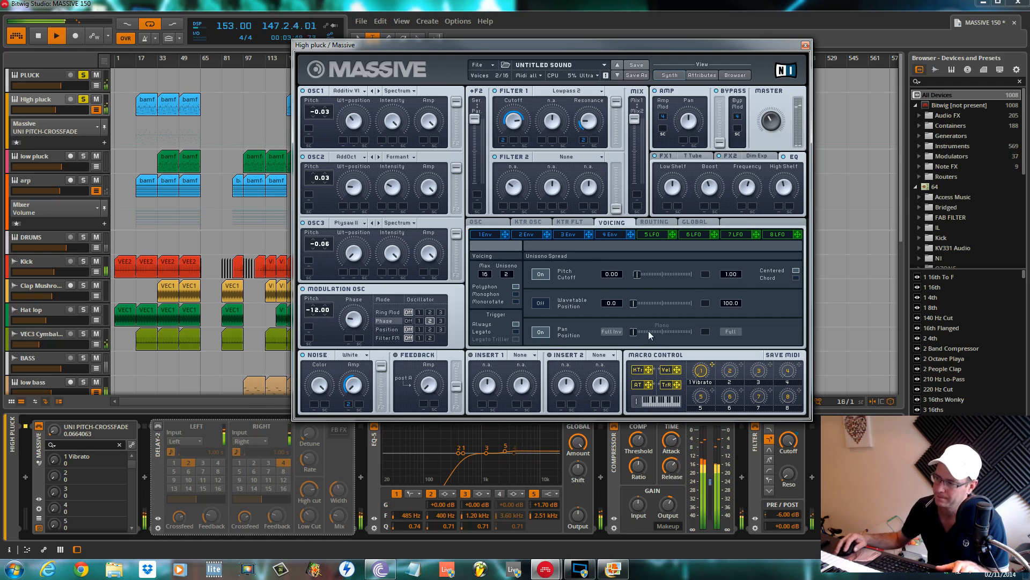
drag(633, 333, 685, 337)
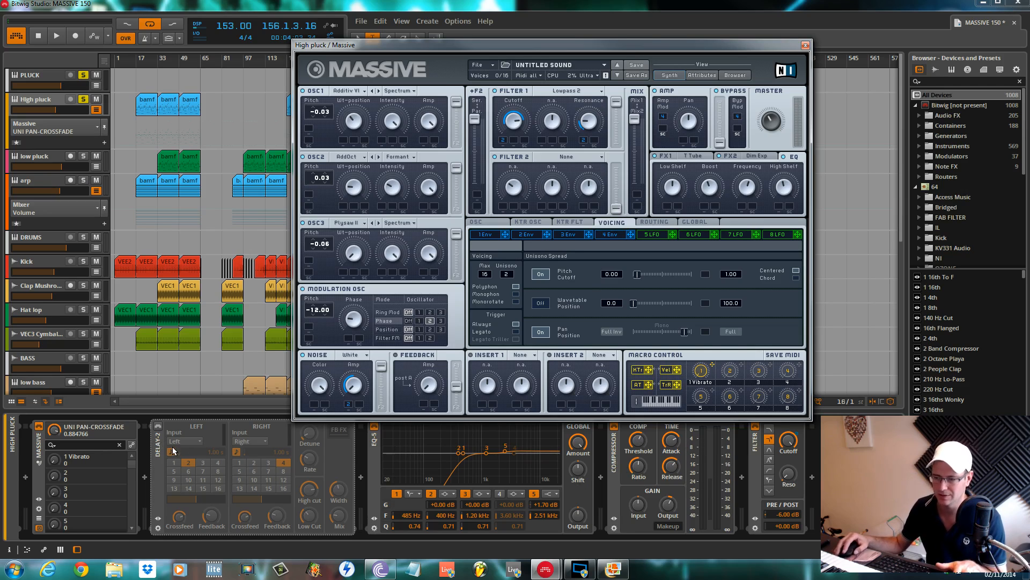
- Turn on the Delay-2 device on the High pluck track and adjust its mix, with a width of 69%
click(159, 428)
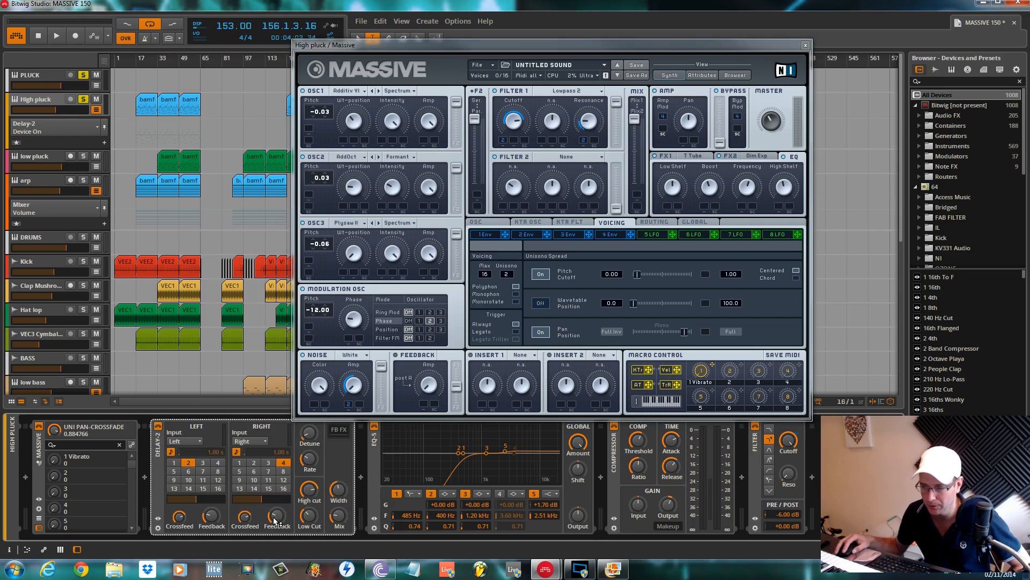
double_click(336, 520)
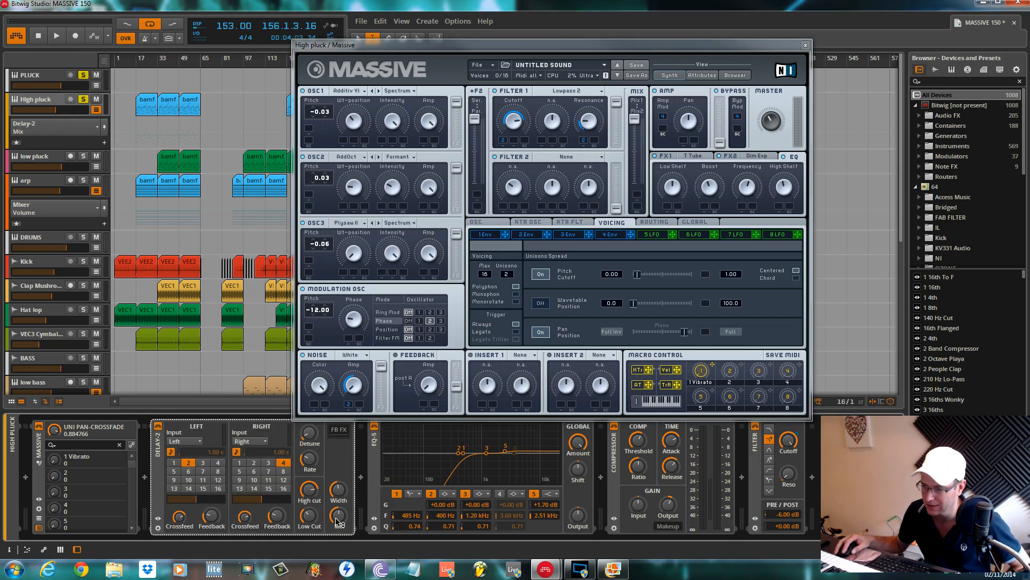
drag(338, 516, 345, 517)
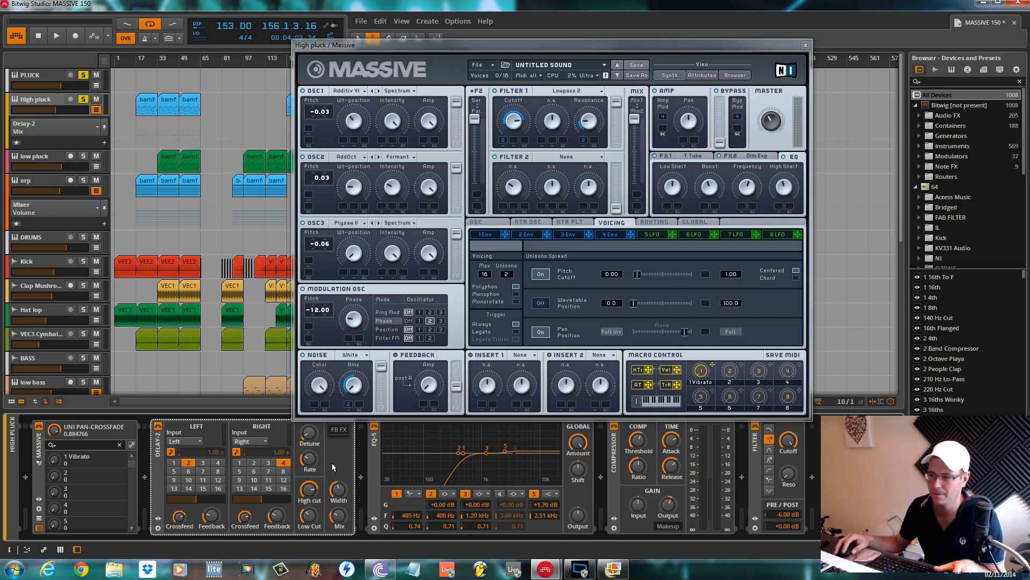
click(335, 493)
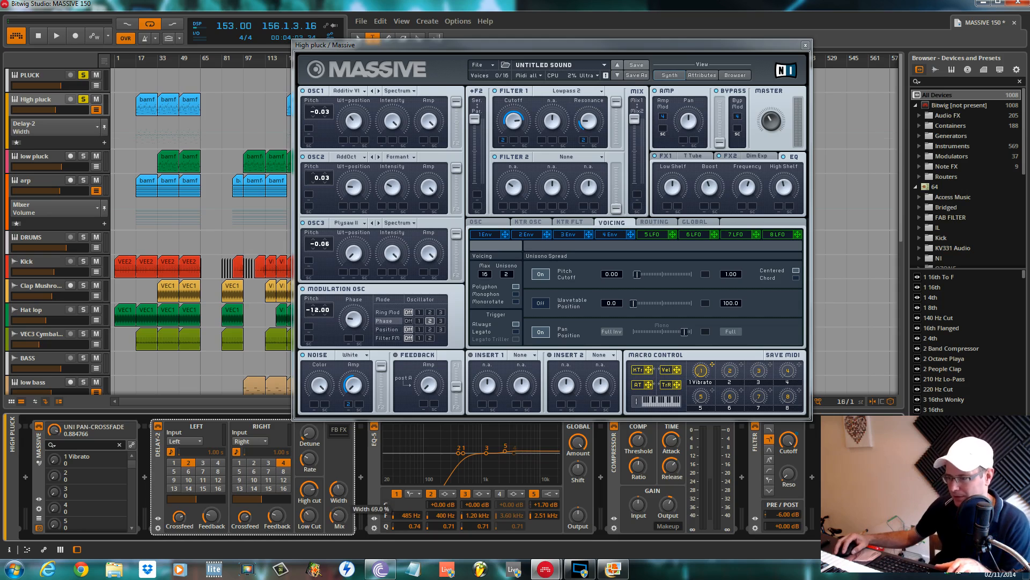
- Play the arrangement and adjust the Delay-2 mix on the High pluck track, bringing it up from zero
key(space)
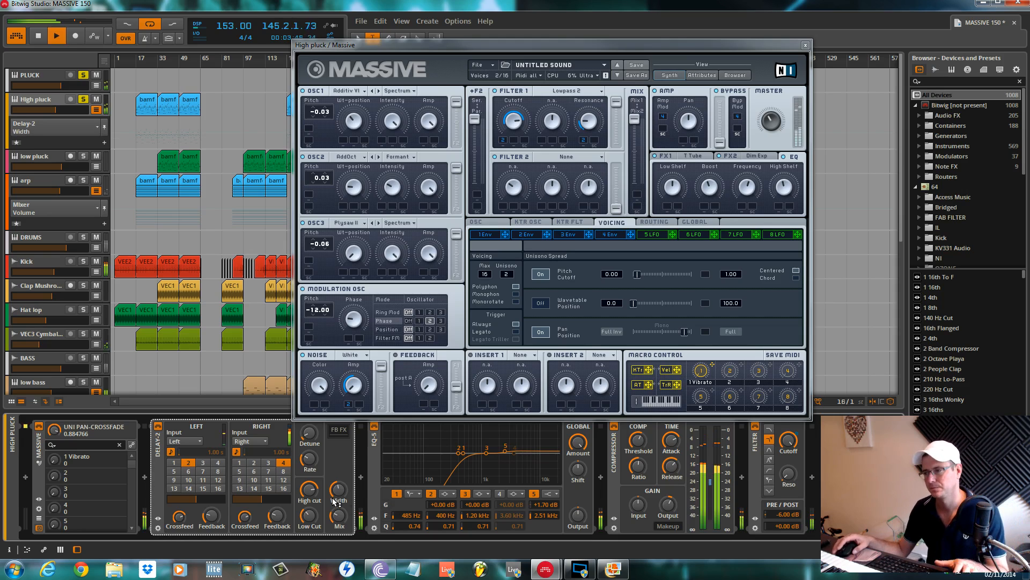
click(338, 516)
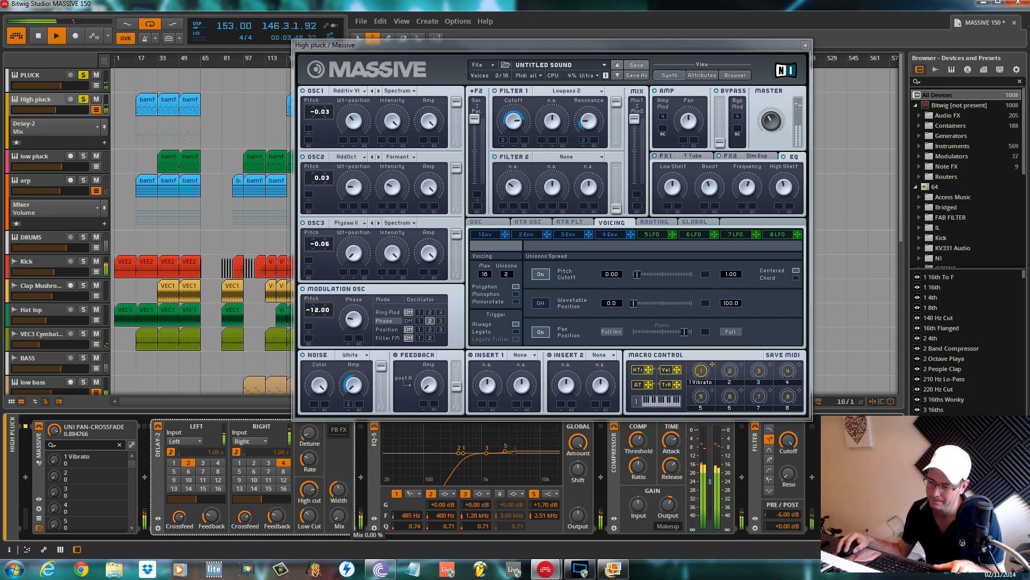
drag(339, 516, 338, 504)
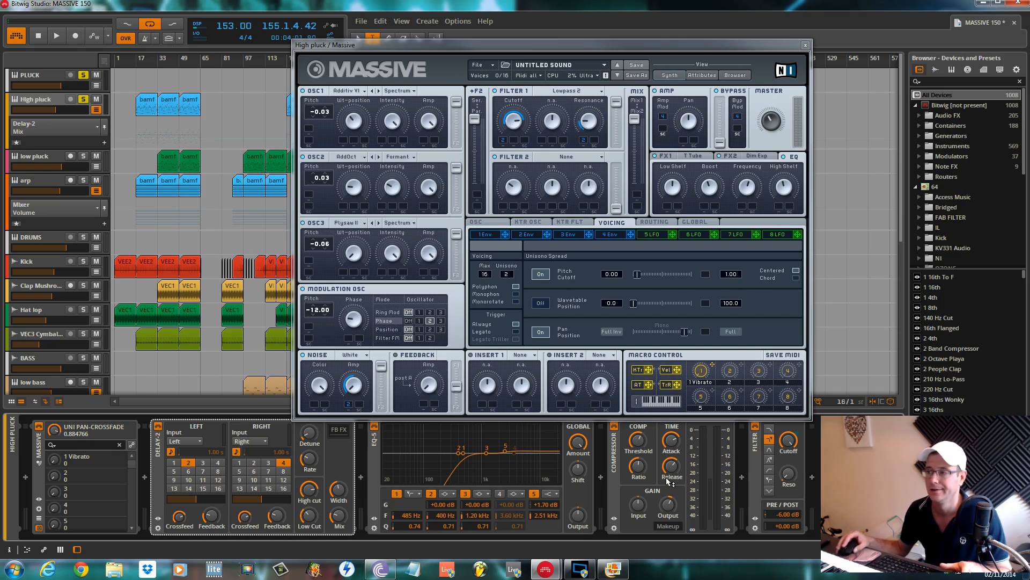
- Move the Massive plug-in window out of the way to clear the arrangement
drag(625, 41, 660, 41)
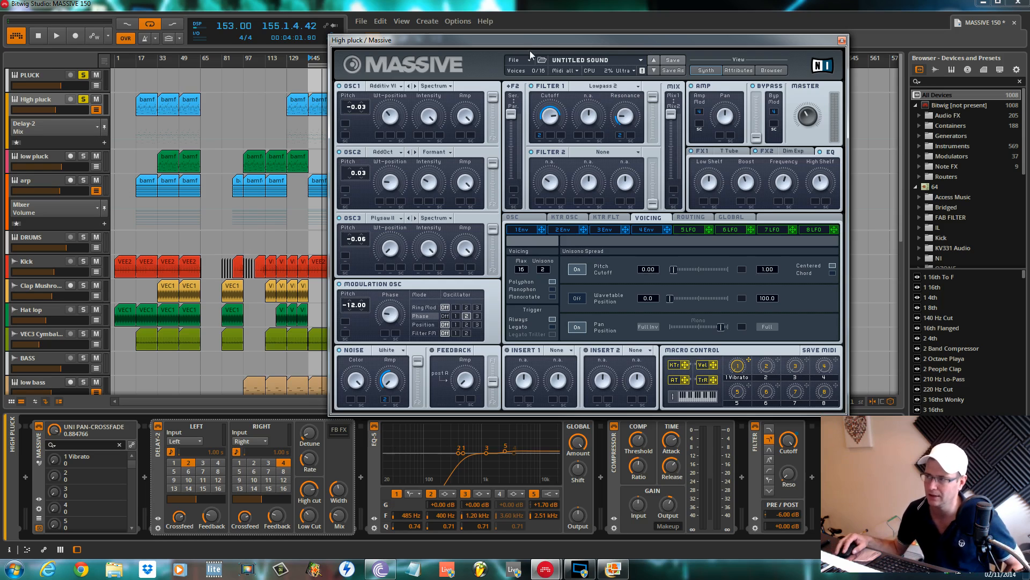
drag(542, 40, 526, 37)
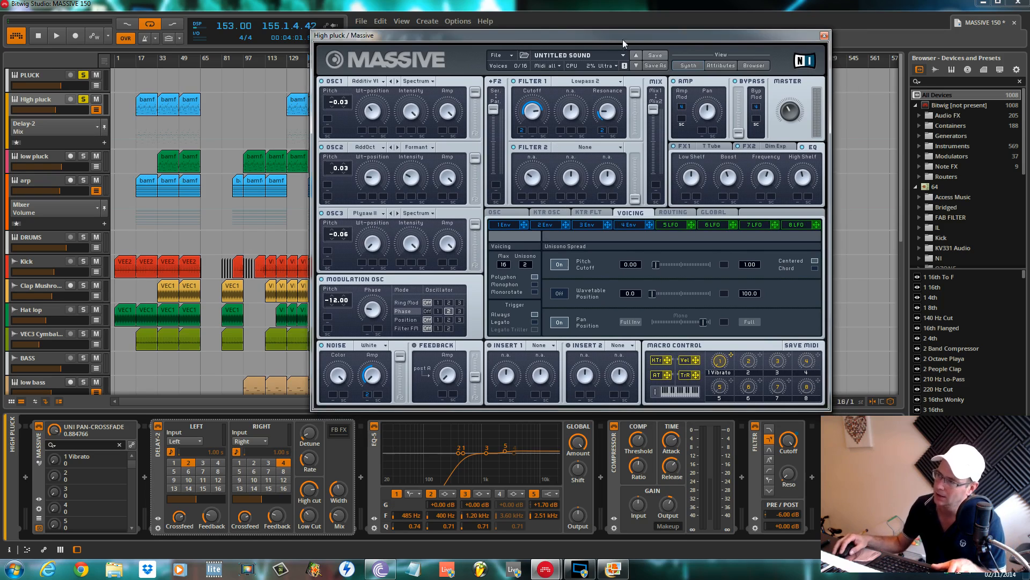
drag(624, 43, 896, 209)
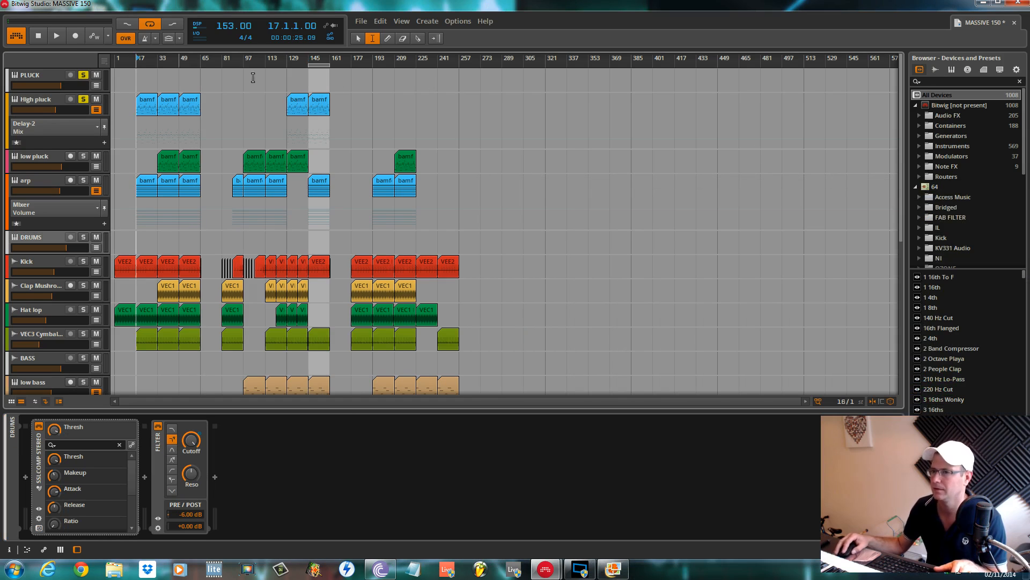
- Unsolo the PLUCK and High pluck tracks and play the full mix from around bar 33
click(83, 100)
key(space)
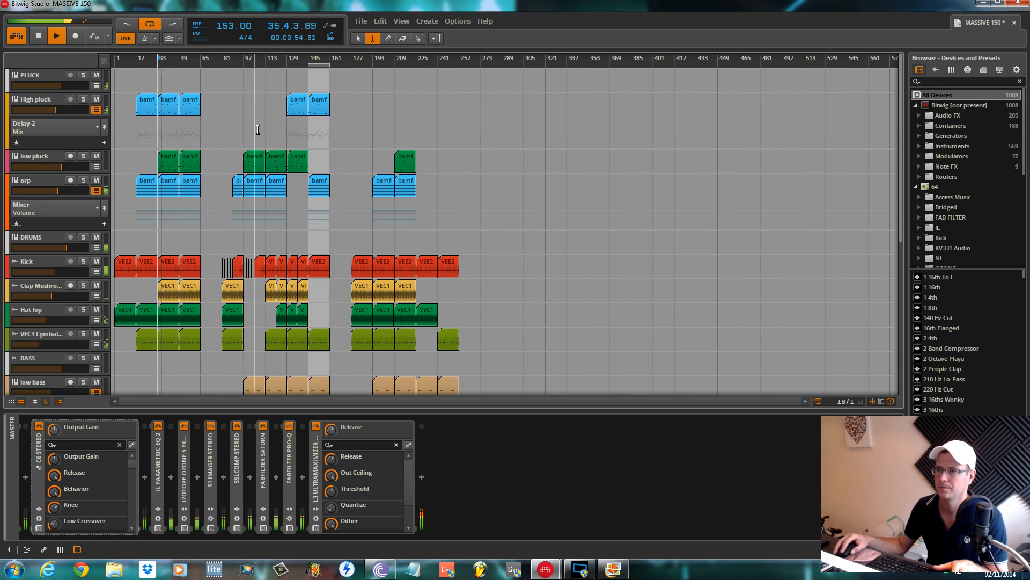
key(space)
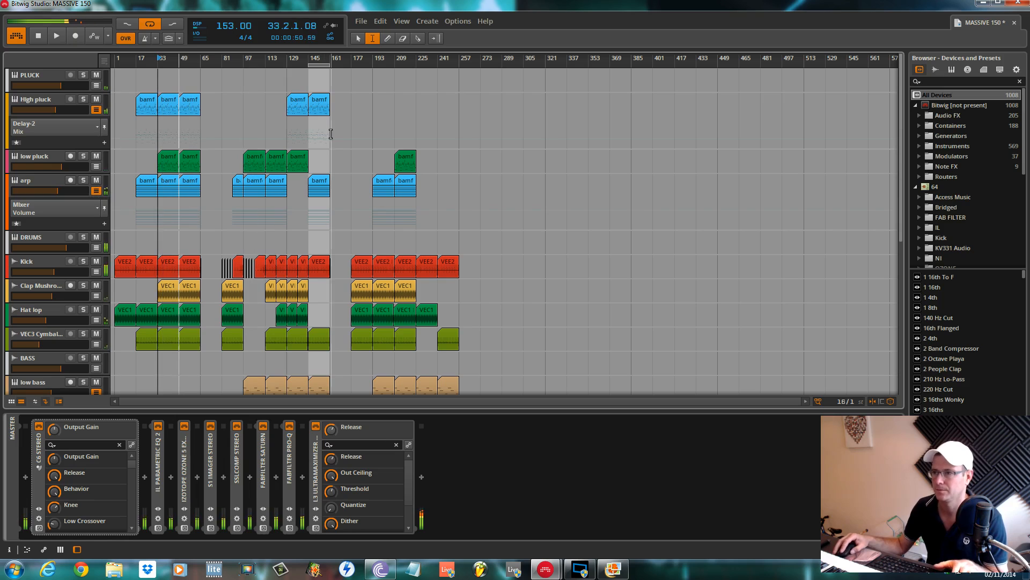
key(space)
- Play the full mix from around bar 145 and stop playback after listening to the section
click(310, 59)
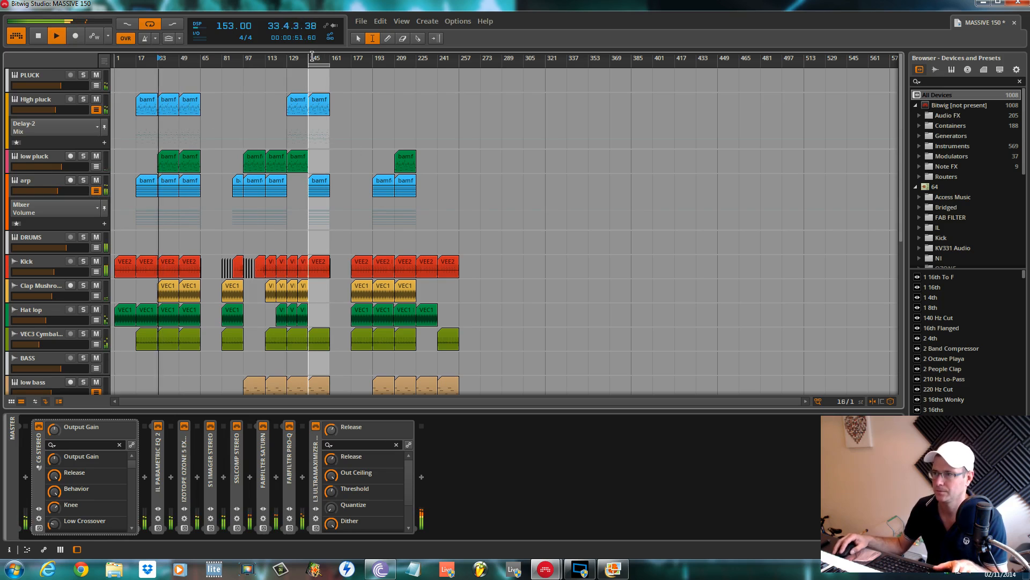
key(space)
key(space)
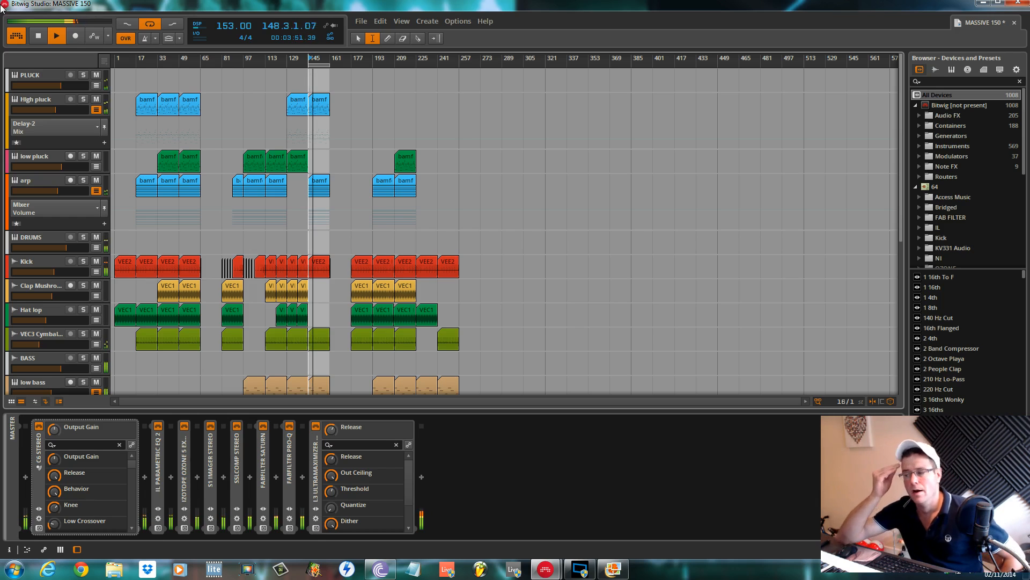
right_click(365, 567)
click(352, 539)
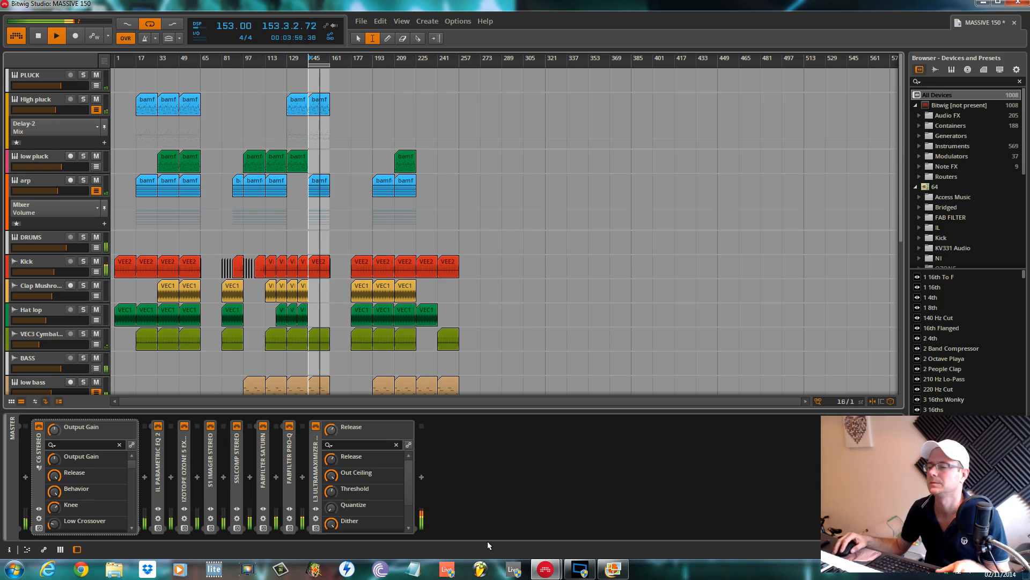
key(space)
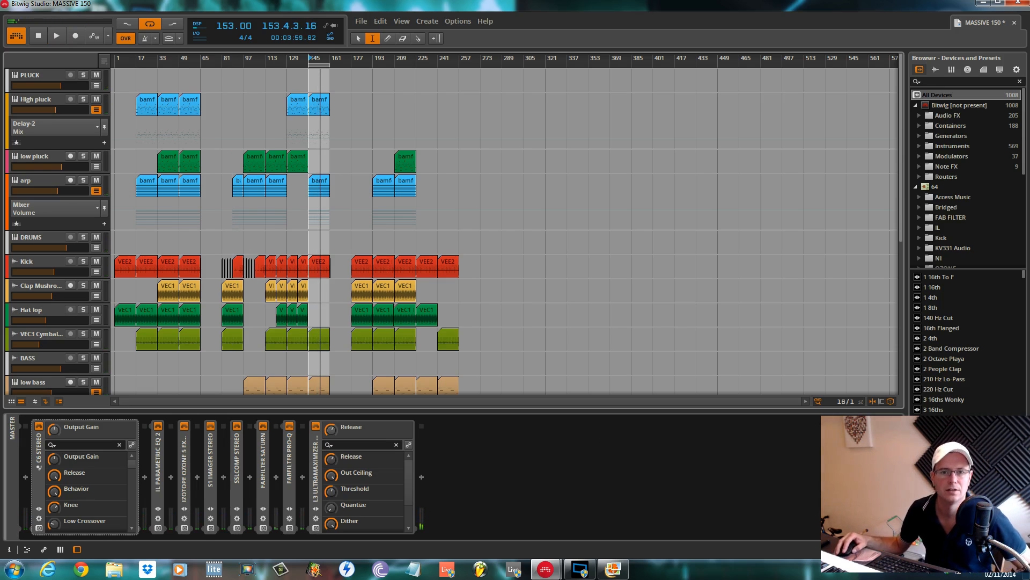
drag(0, 78, 0, 66)
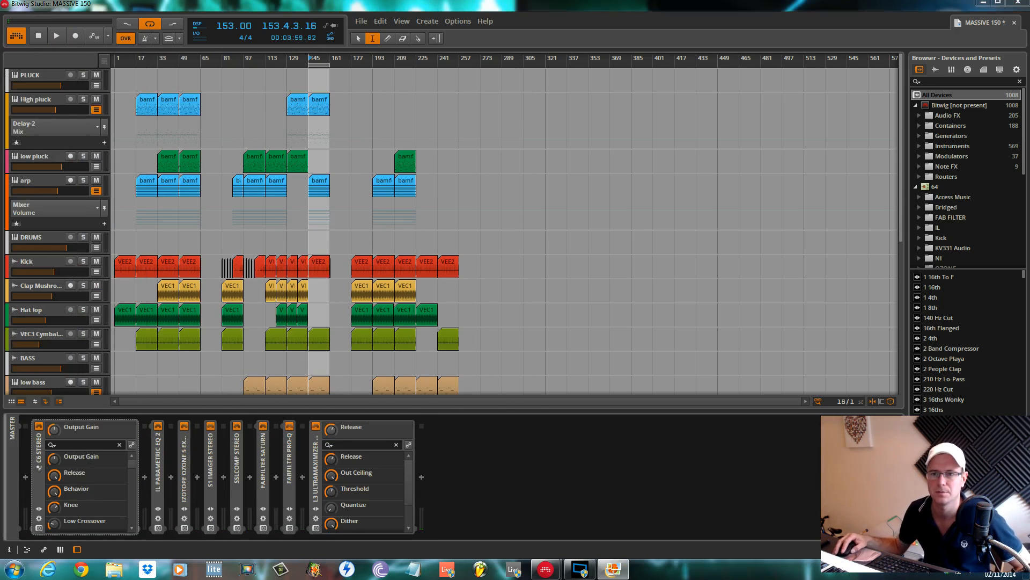
key(alt+F4)
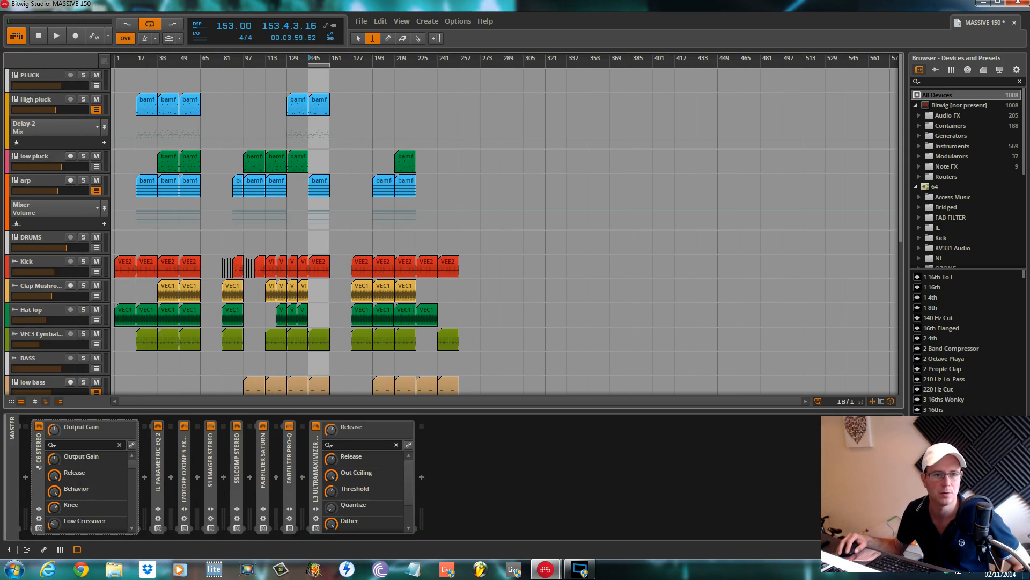